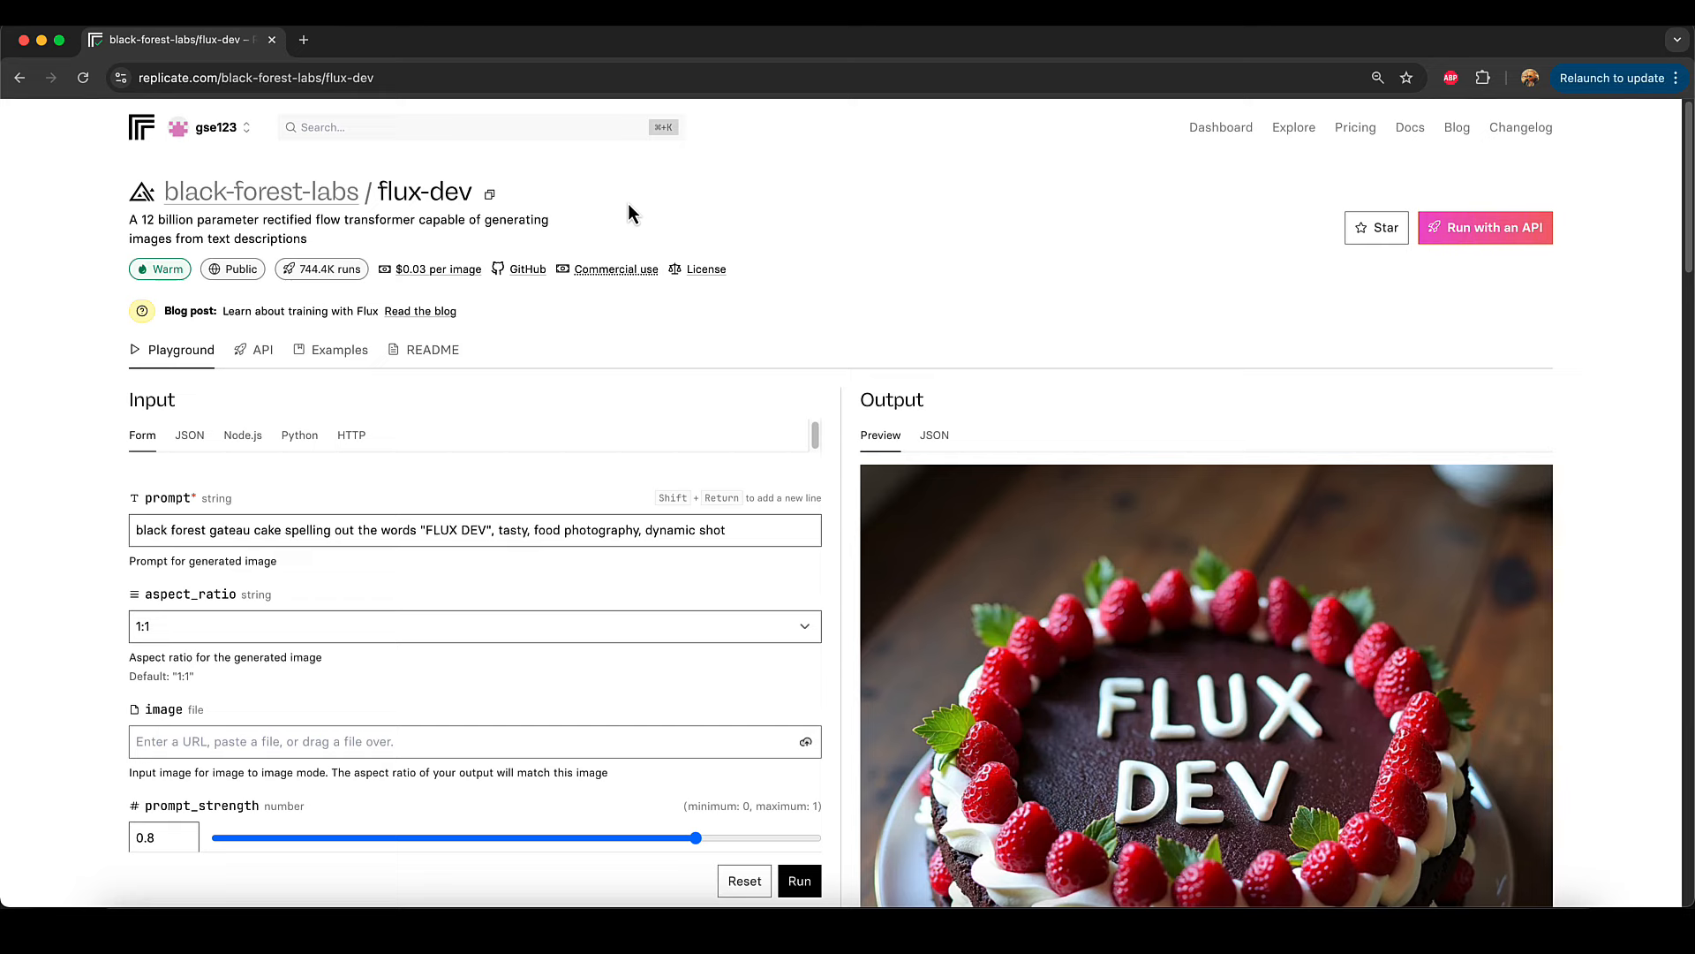
Step: Load the dog-and-burger picture R8_FLUX_DEV_REALISM_00001_ copy 3.webp as the model's input image
{"action": "scroll", "coordinate": [629, 213], "scroll_direction": "down", "scroll_amount": 1}
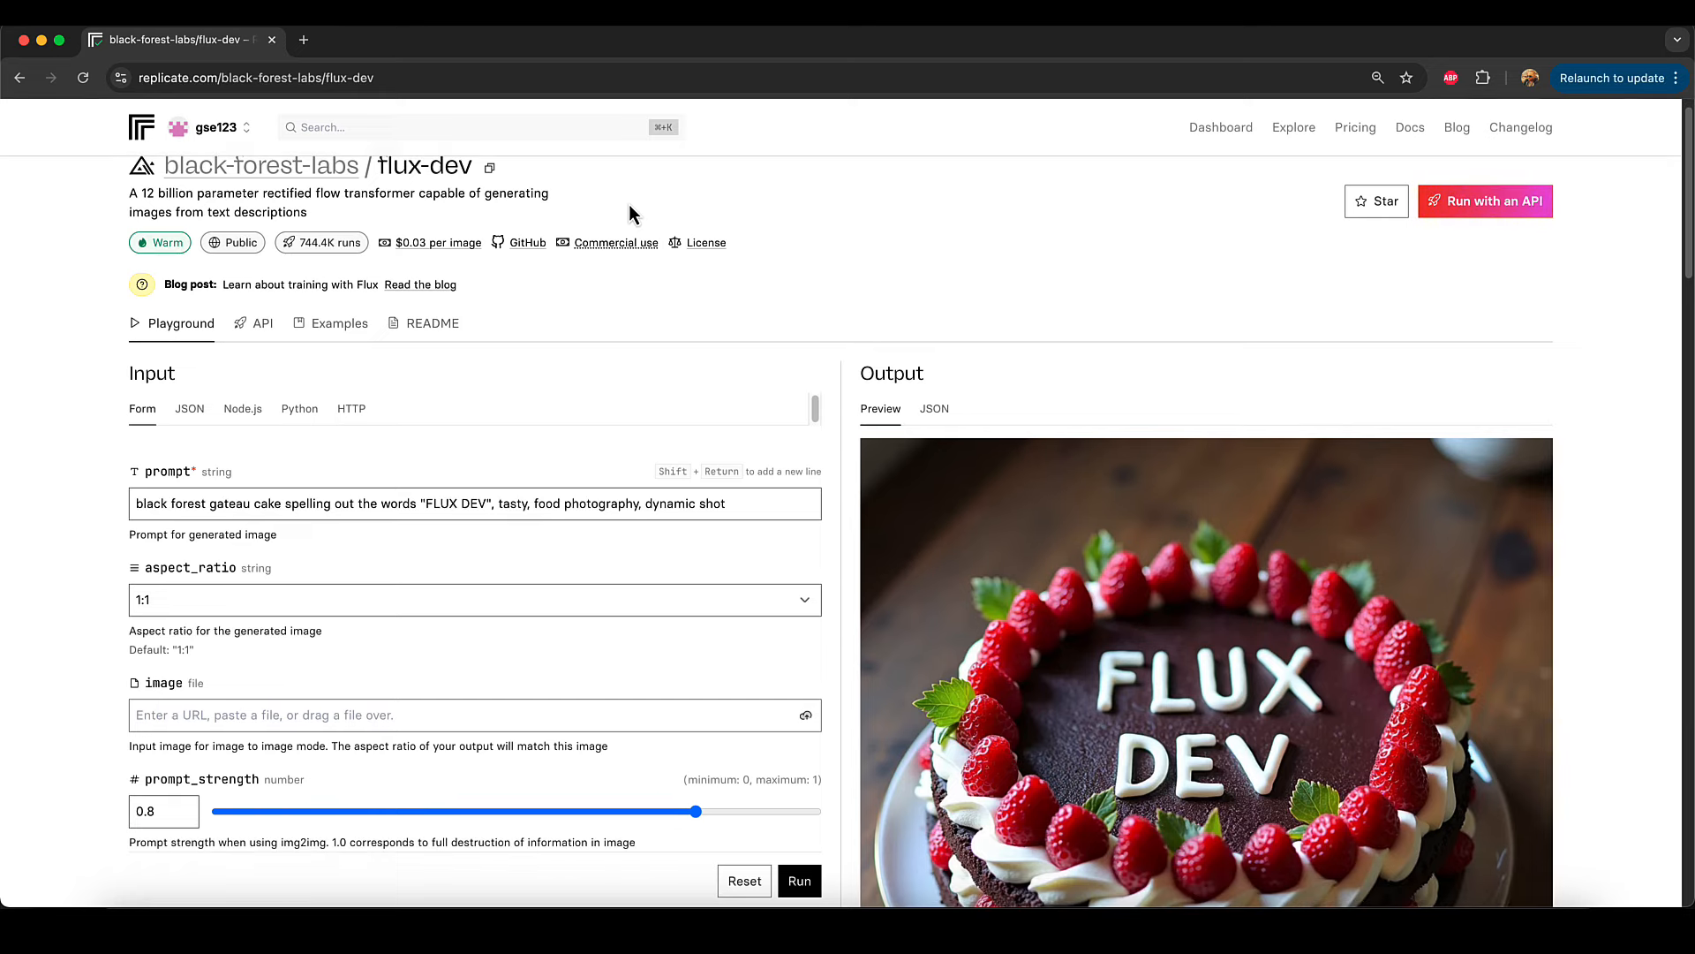
{"action": "scroll", "coordinate": [629, 212], "scroll_direction": "up", "scroll_amount": 1}
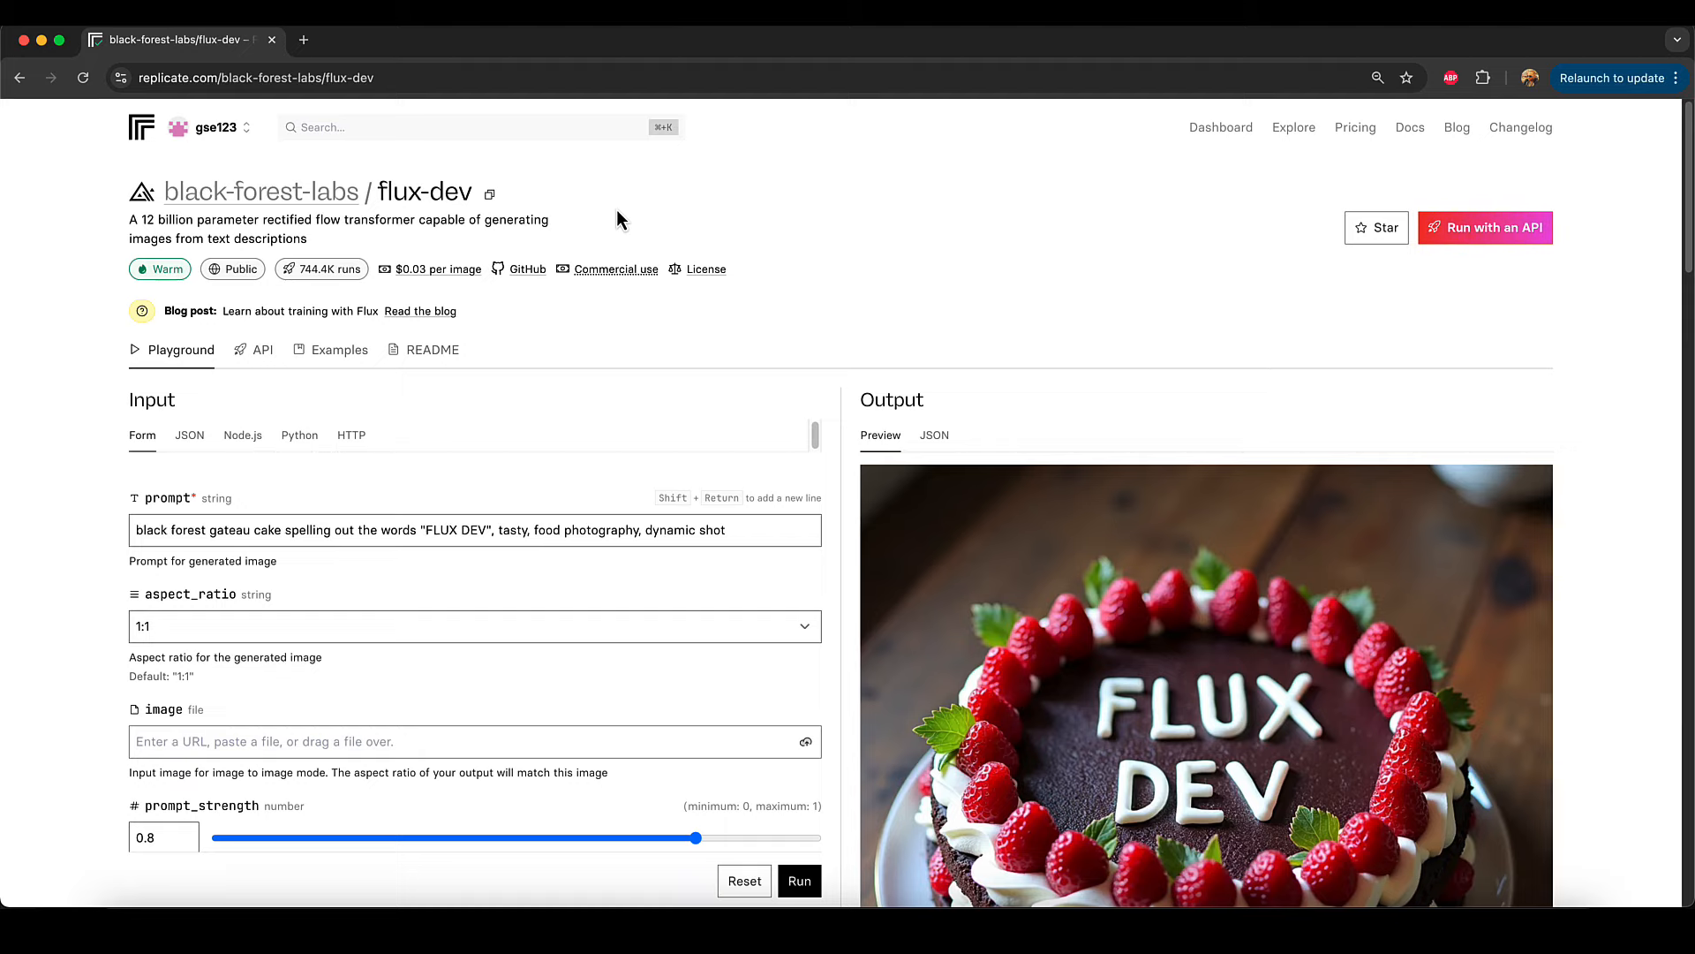
{"action": "scroll", "coordinate": [645, 283], "scroll_direction": "down", "scroll_amount": 5}
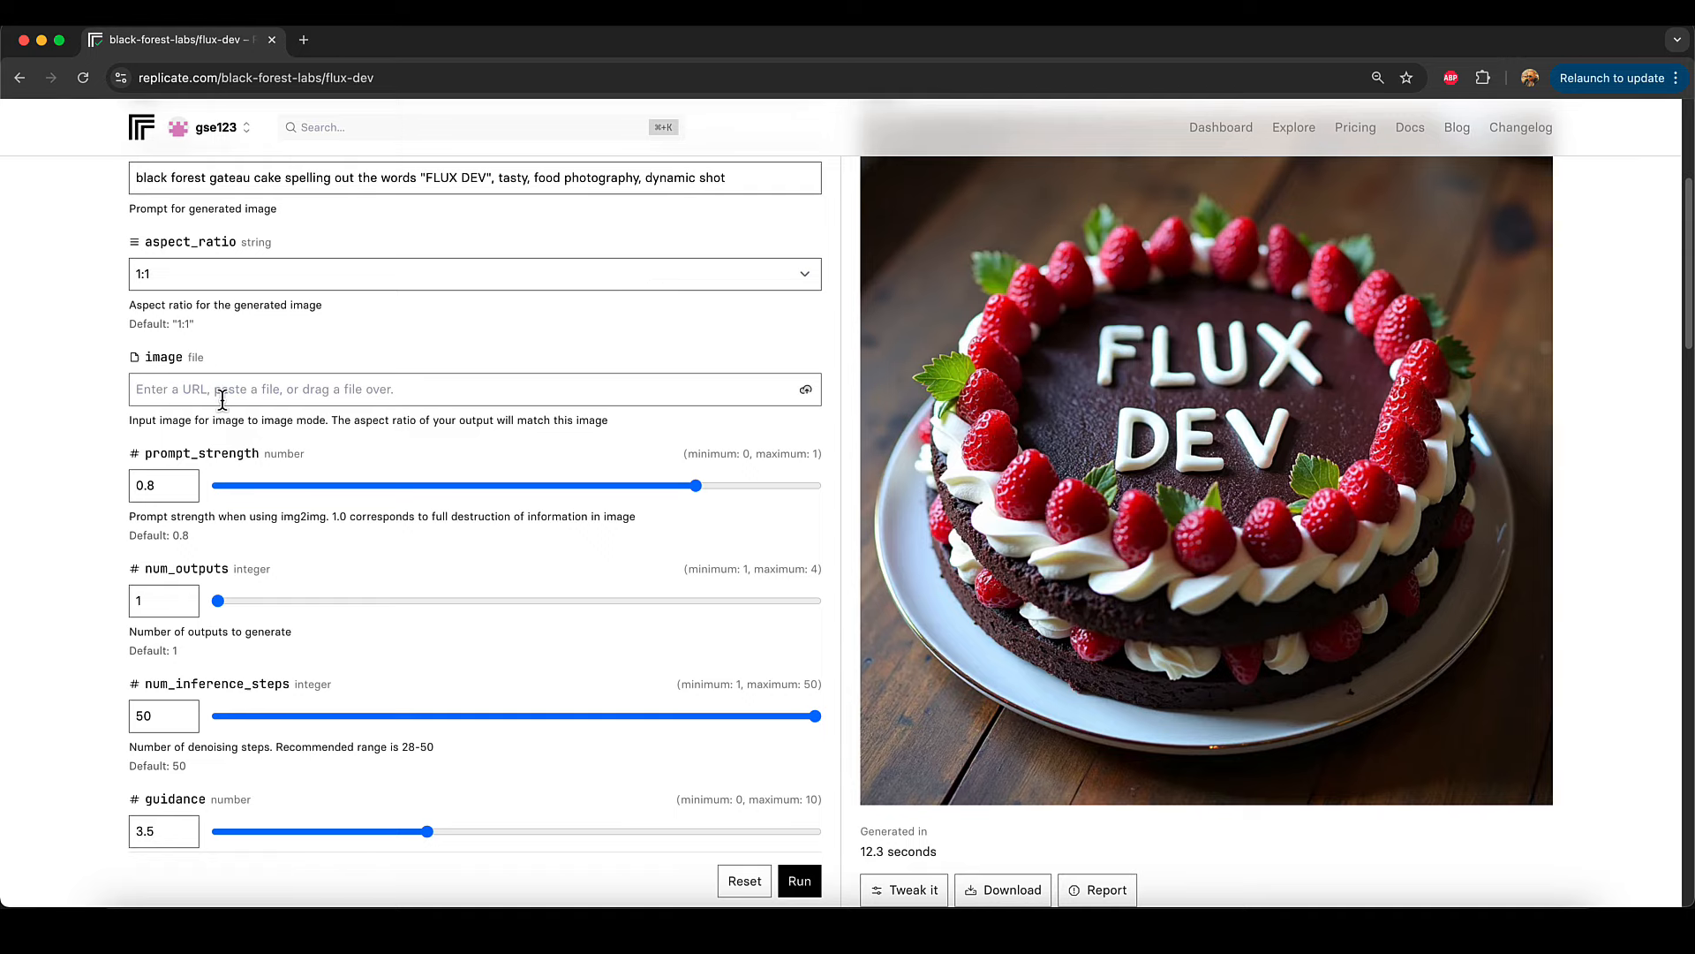
{"action": "scroll", "coordinate": [360, 389], "scroll_direction": "up", "scroll_amount": 2}
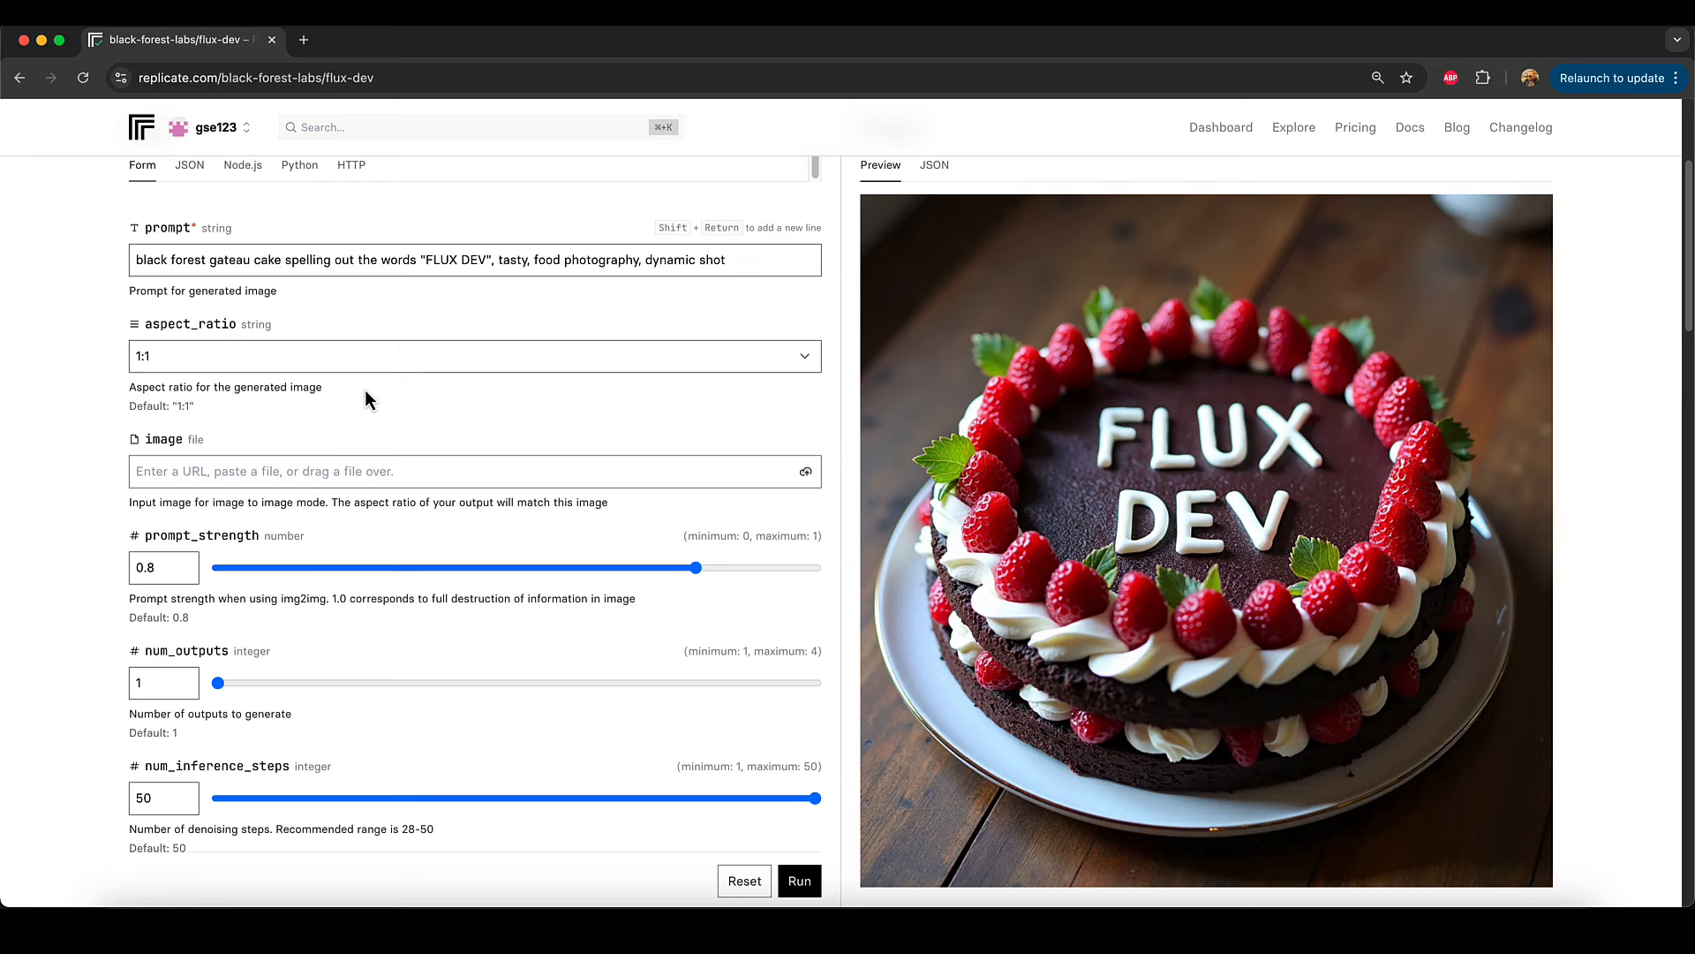
{"action": "left_click_drag", "start_coordinate": [1073, 490], "coordinate": [261, 477]}
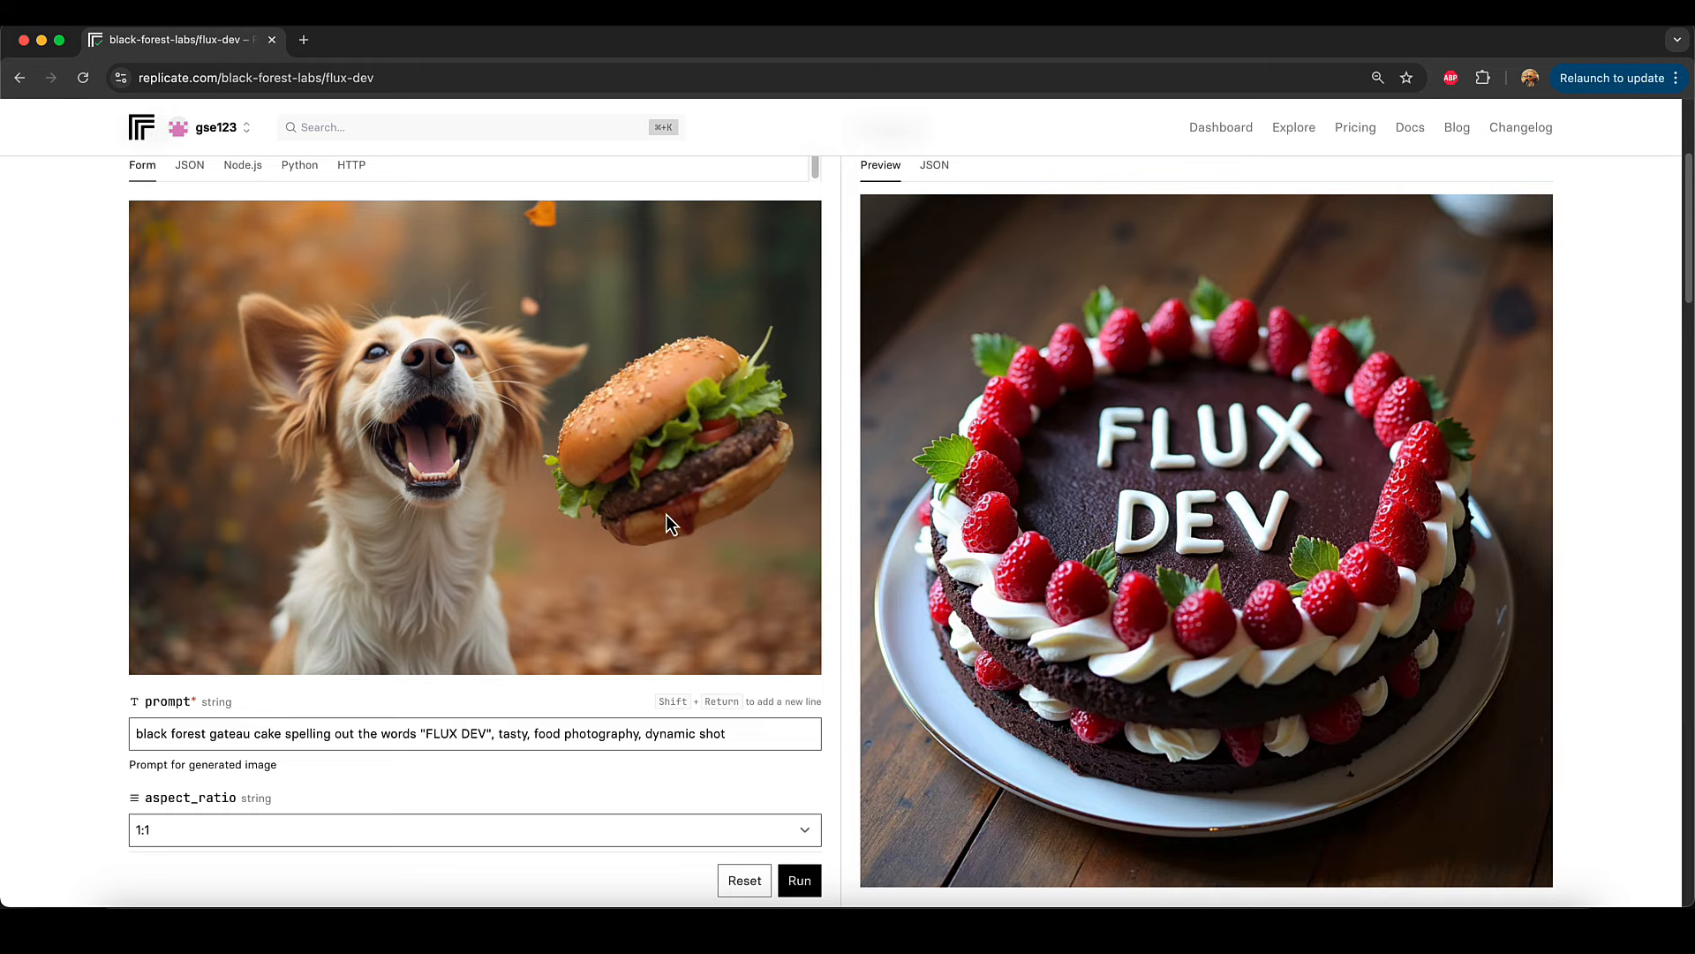
Step: Replace the prompt with "cat jumping trying to catch burger" and generate the image
{"action": "scroll", "coordinate": [597, 482], "scroll_direction": "down", "scroll_amount": 2}
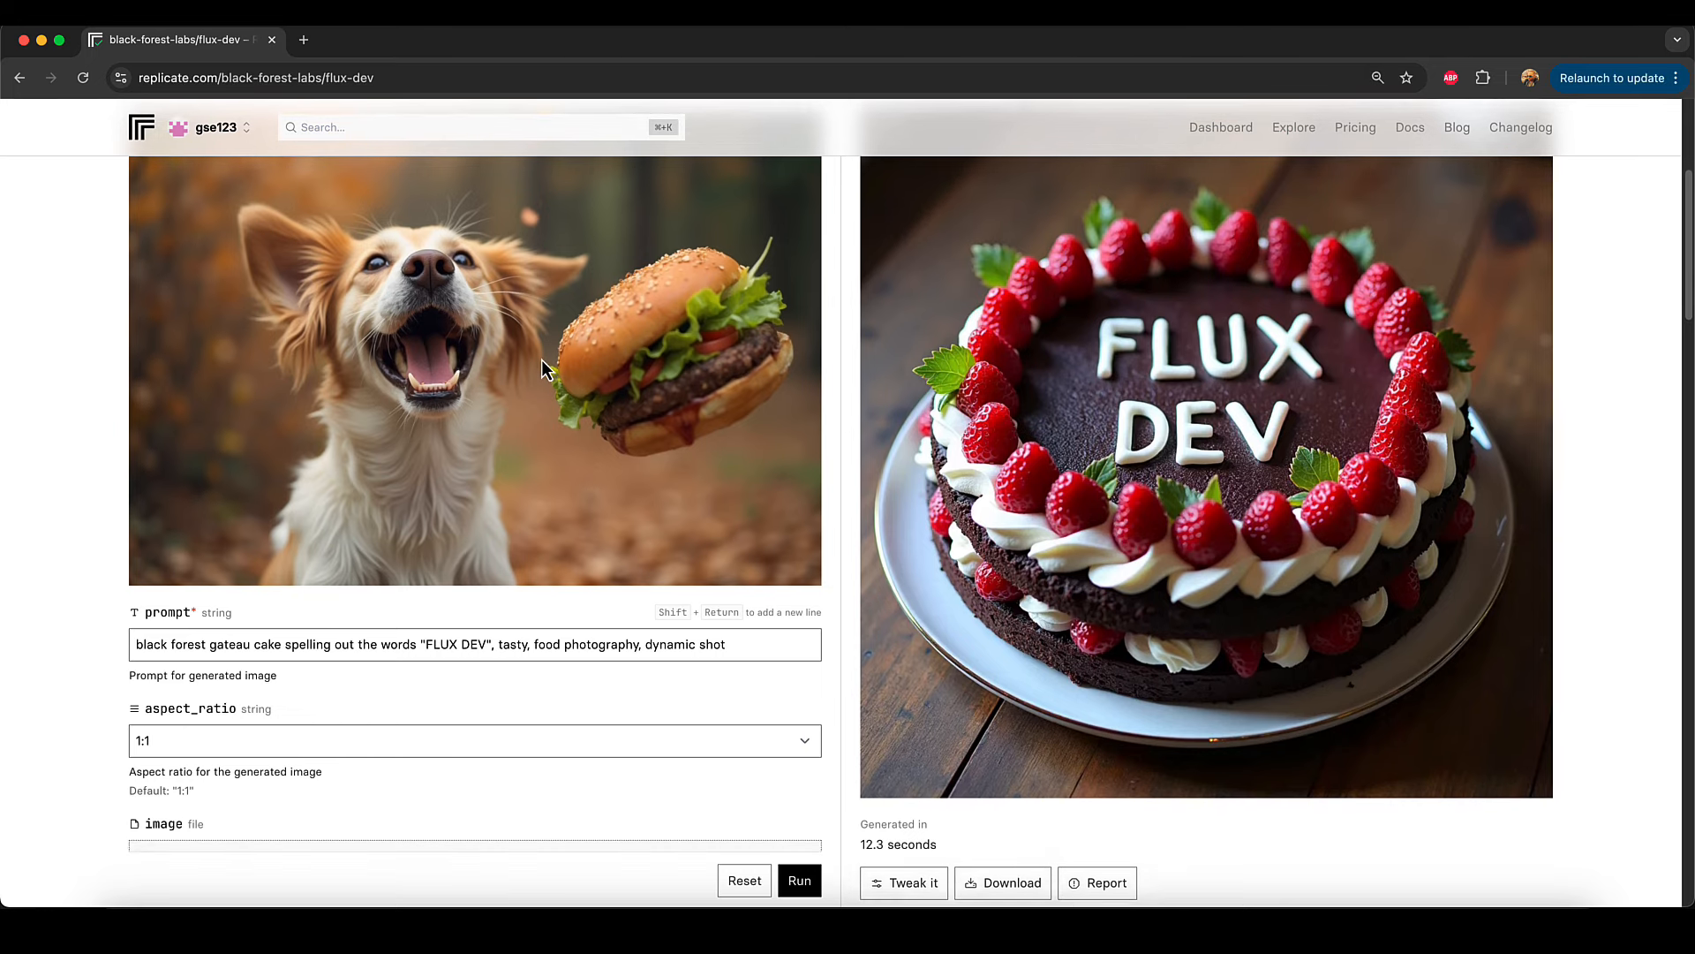
{"action": "scroll", "coordinate": [458, 491], "scroll_direction": "up", "scroll_amount": 1}
{"action": "triple_click", "coordinate": [783, 700]}
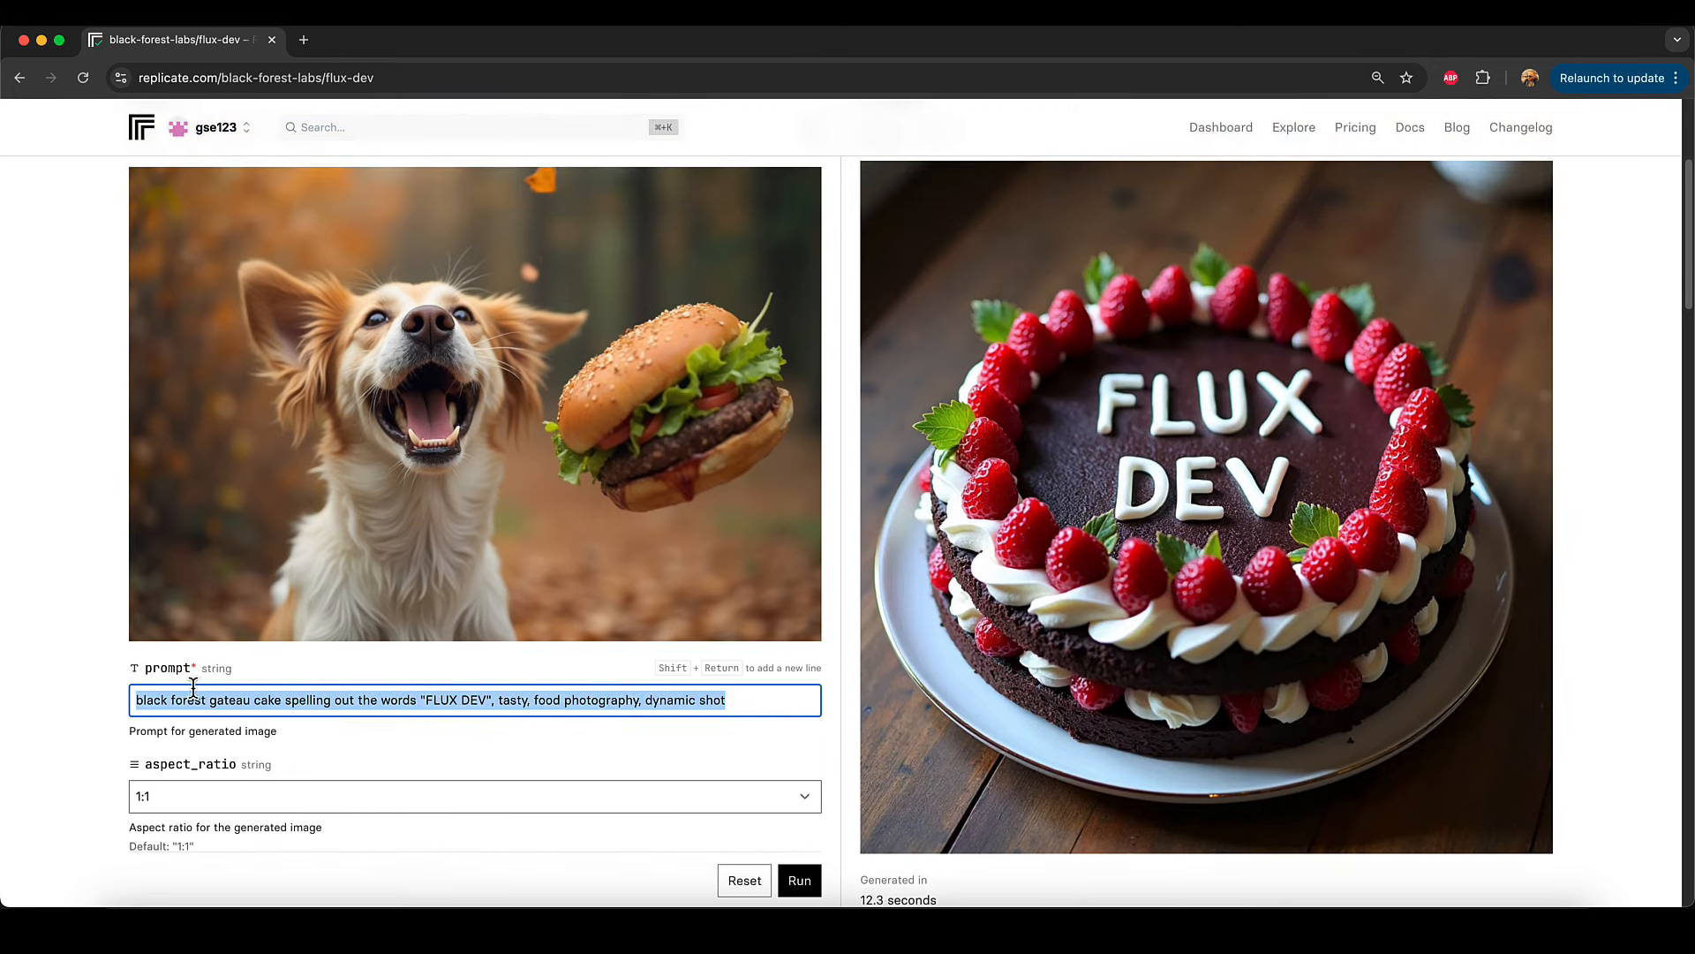
{"action": "key", "text": "BackSpace"}
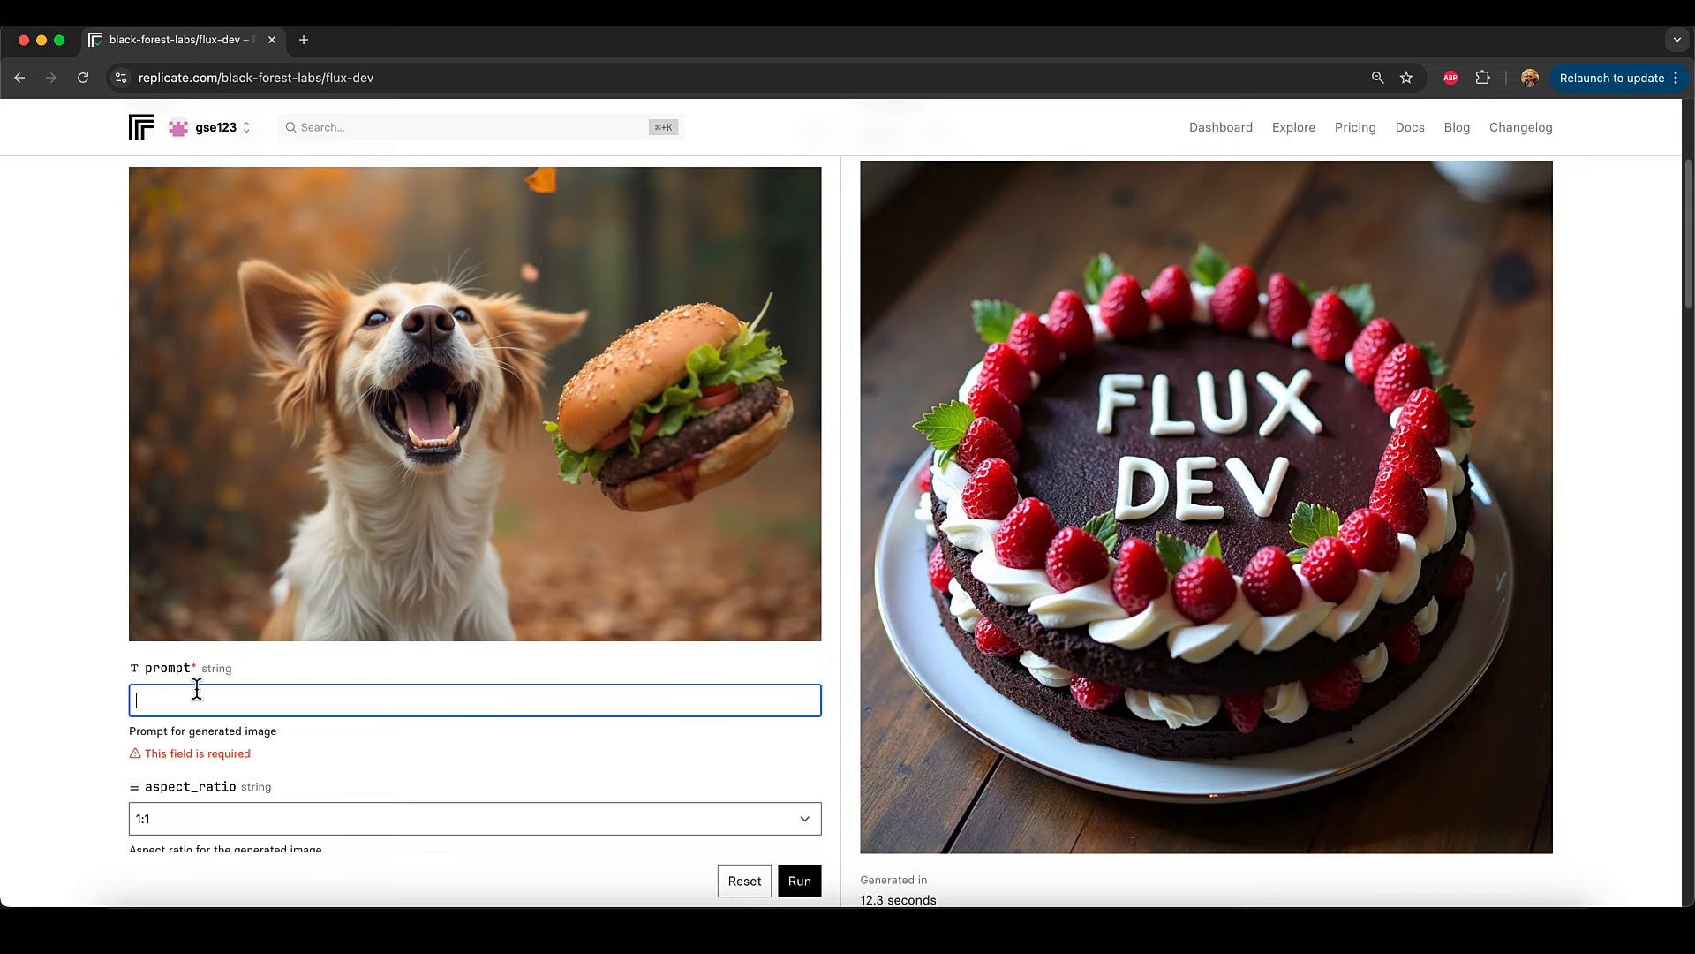
{"action": "type", "text": "cat"}
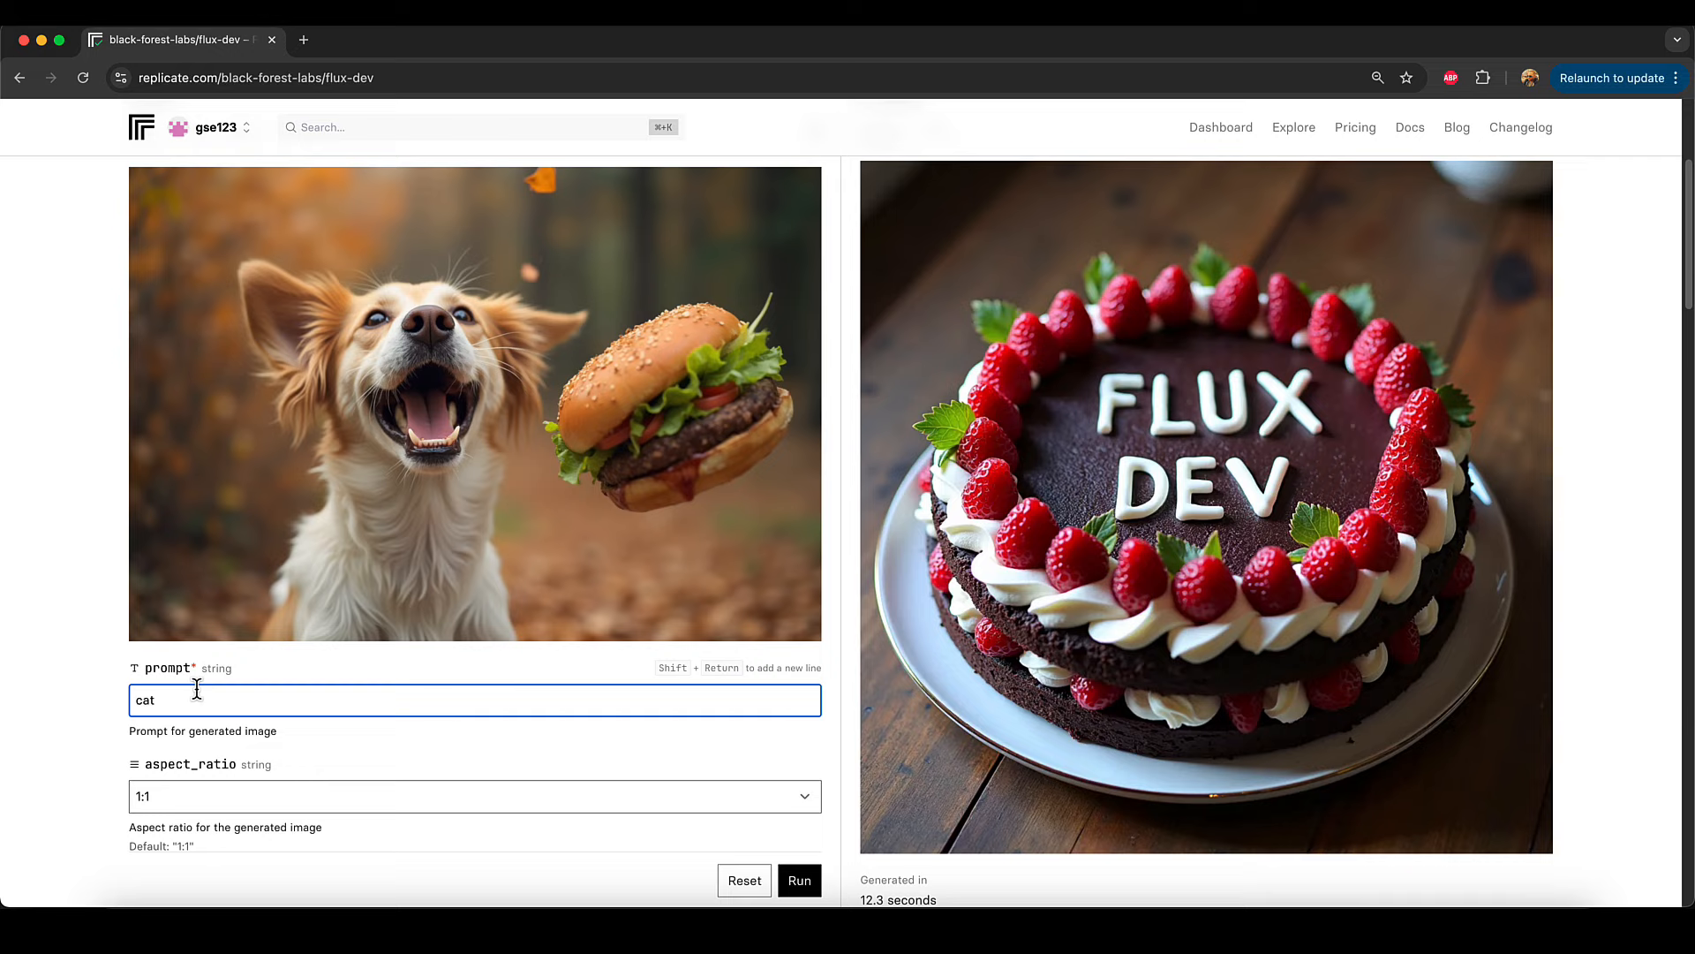
{"action": "type", "text": "jumping trying to catch burger"}
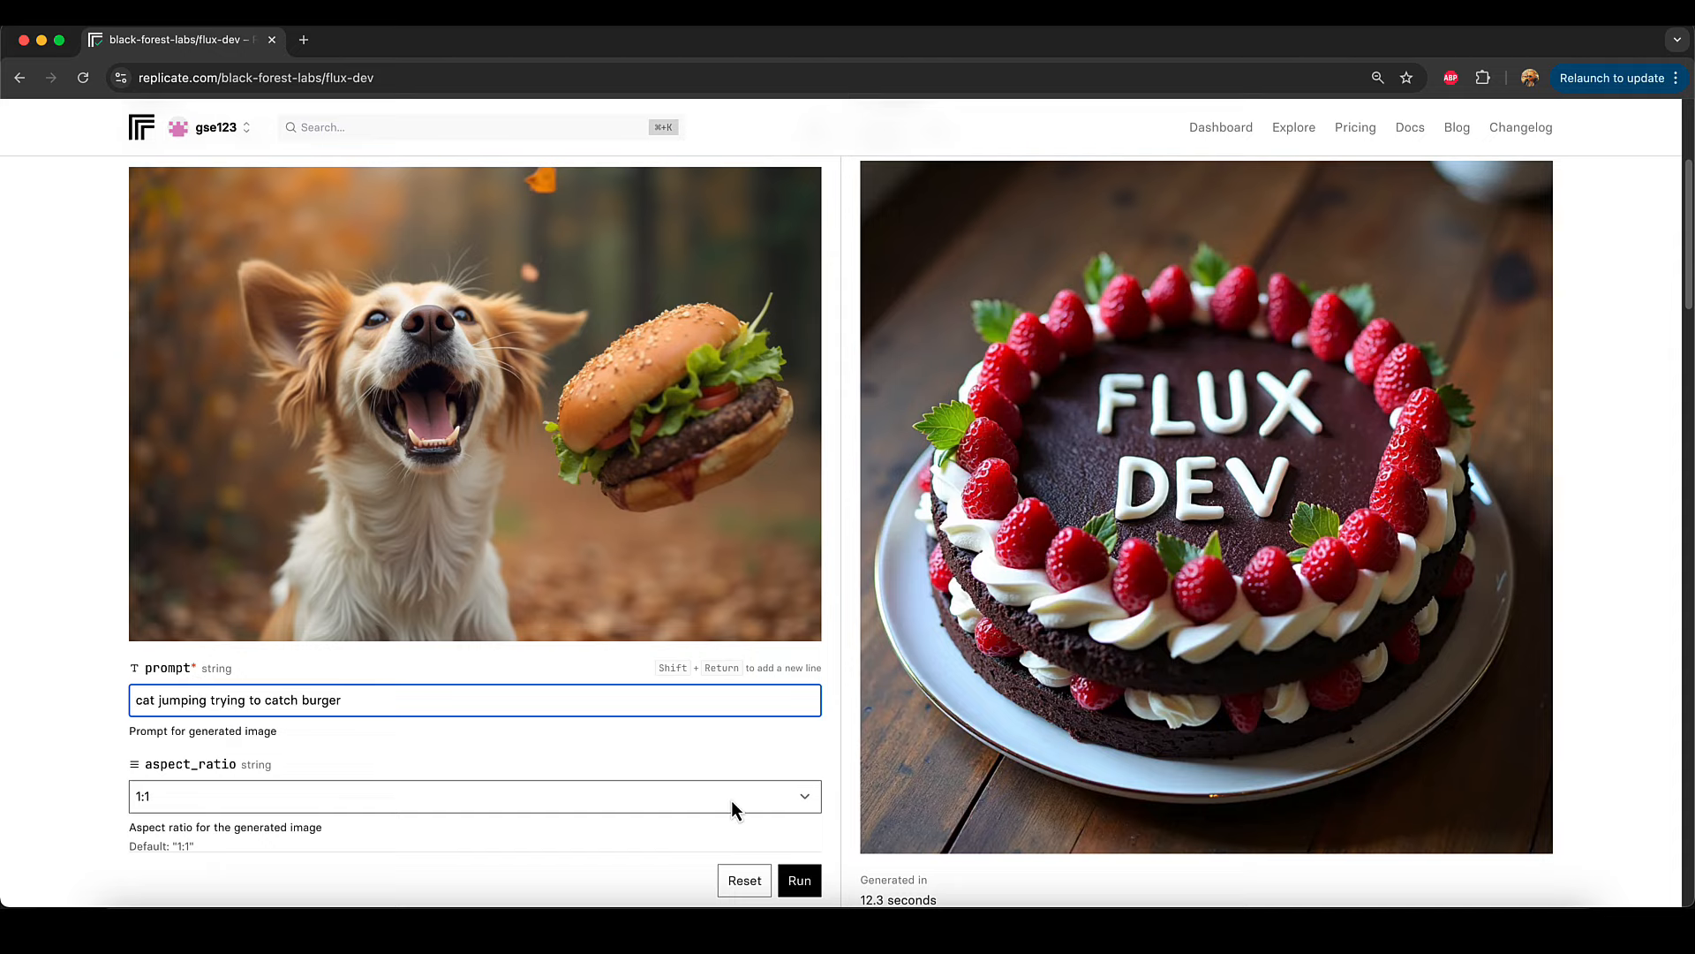
{"action": "left_click", "coordinate": [799, 880]}
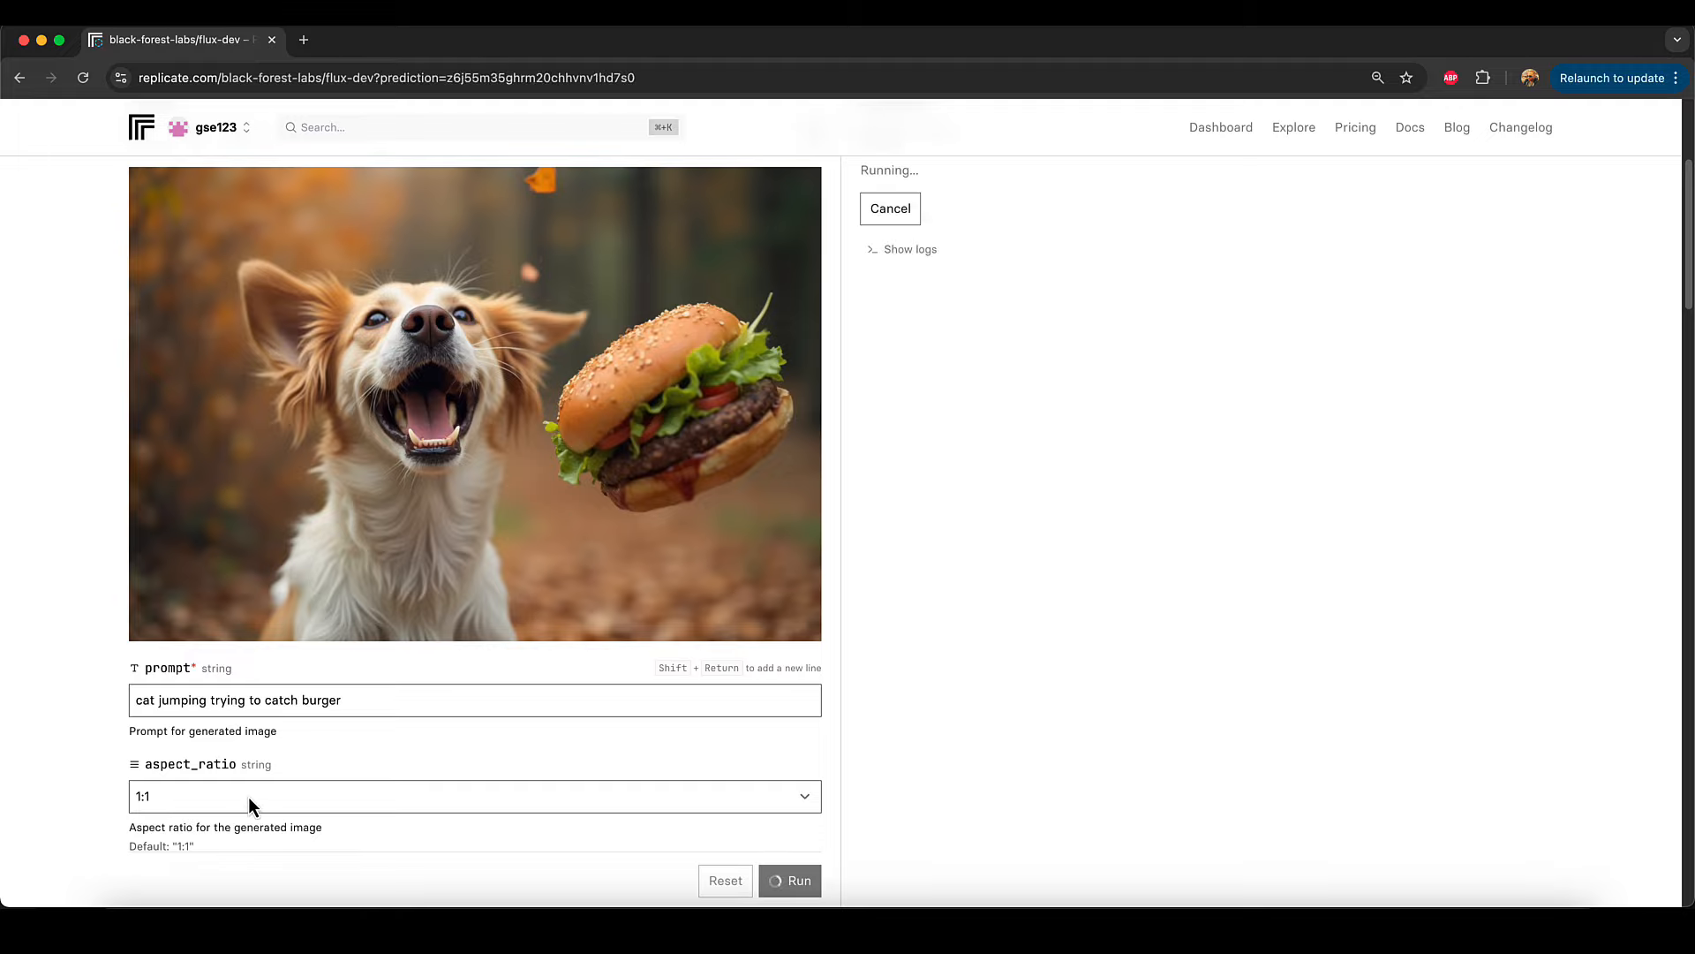
{"action": "scroll", "coordinate": [512, 763], "scroll_direction": "up", "scroll_amount": 1}
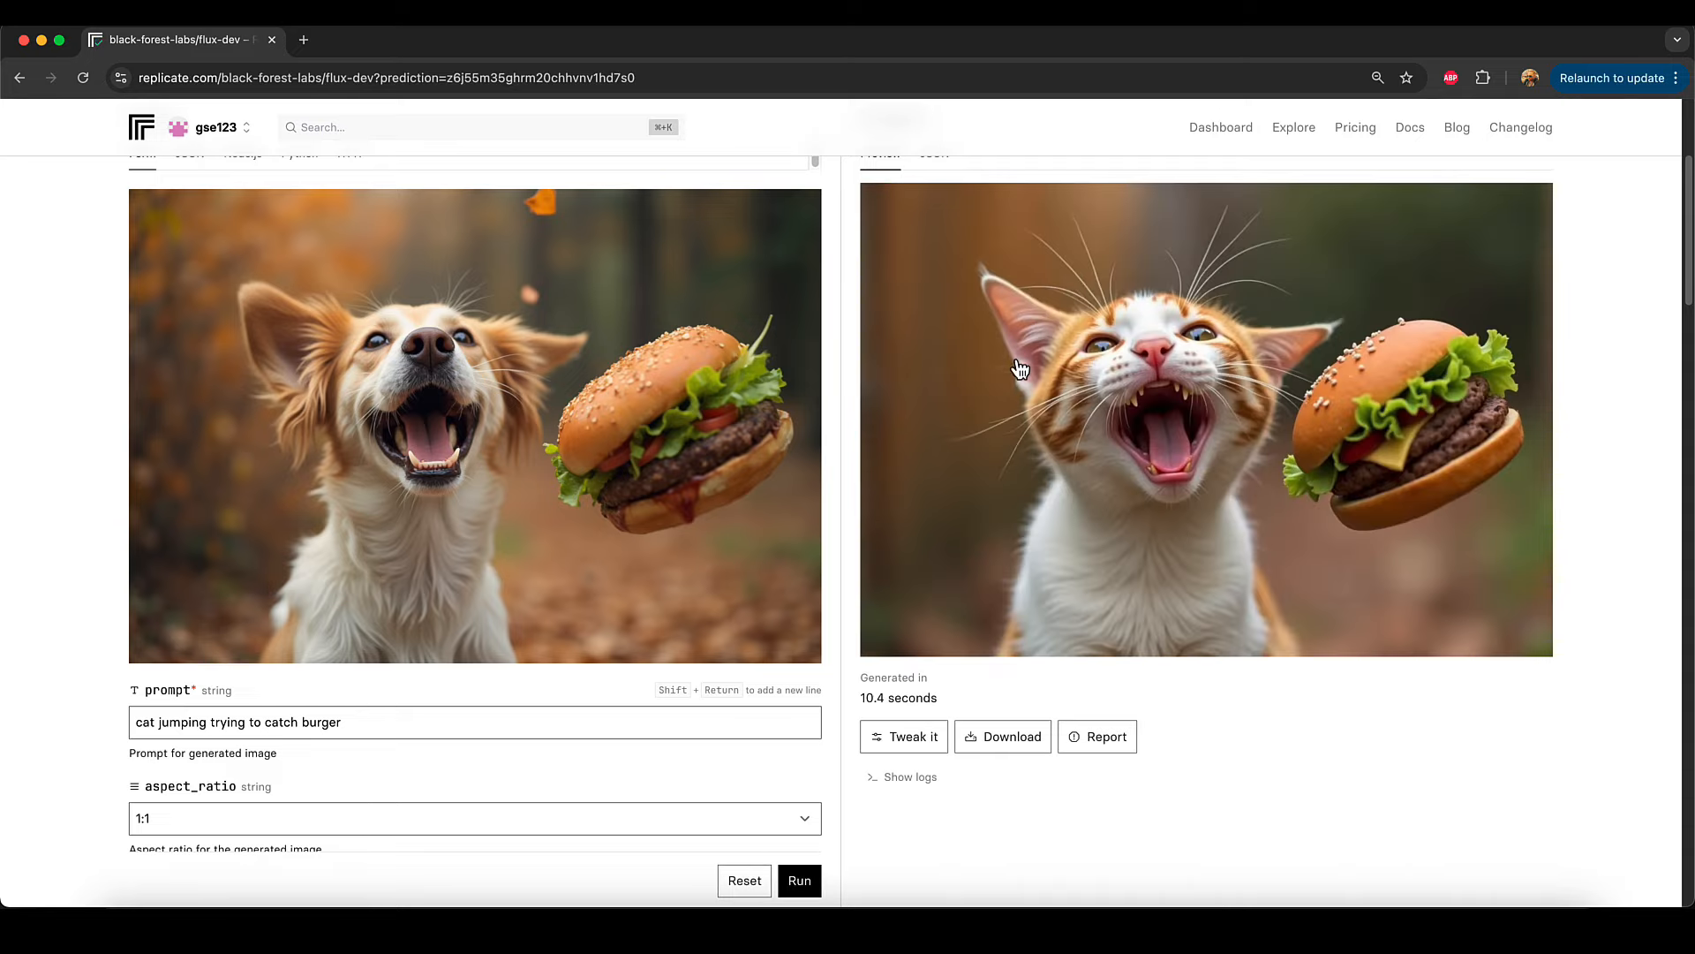
Step: Change "burger" to "a donut" in the prompt and generate the image again
{"action": "scroll", "coordinate": [1162, 481], "scroll_direction": "down", "scroll_amount": 1}
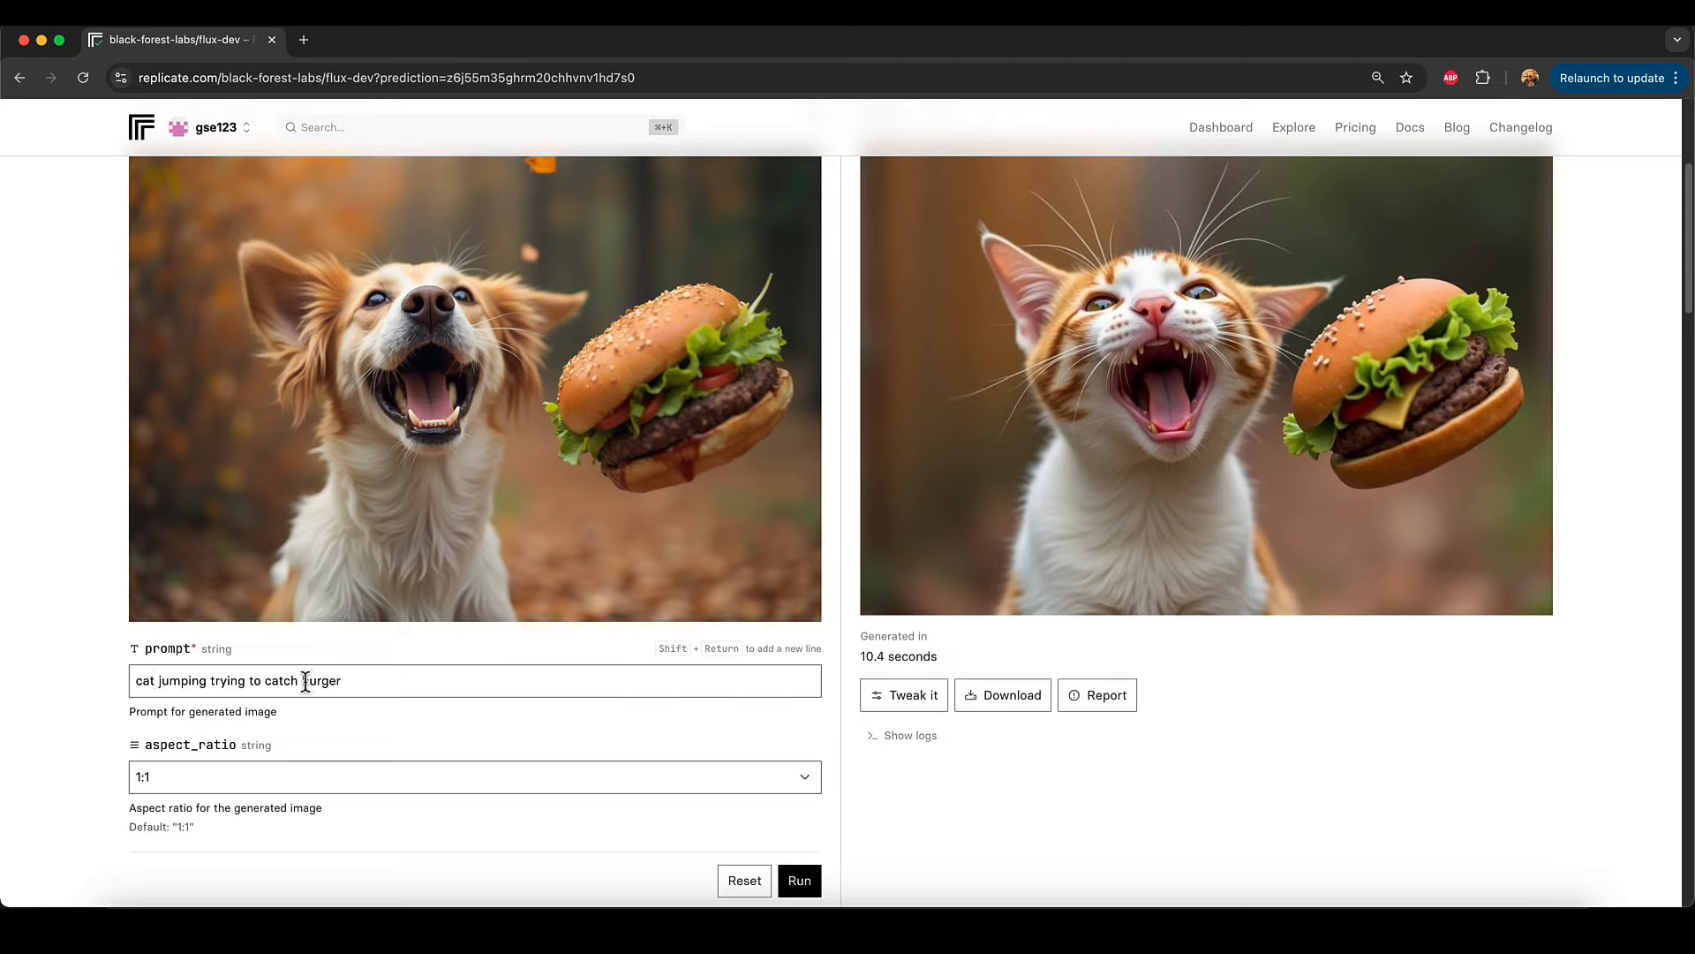
{"action": "left_click_drag", "start_coordinate": [304, 680], "coordinate": [356, 680]}
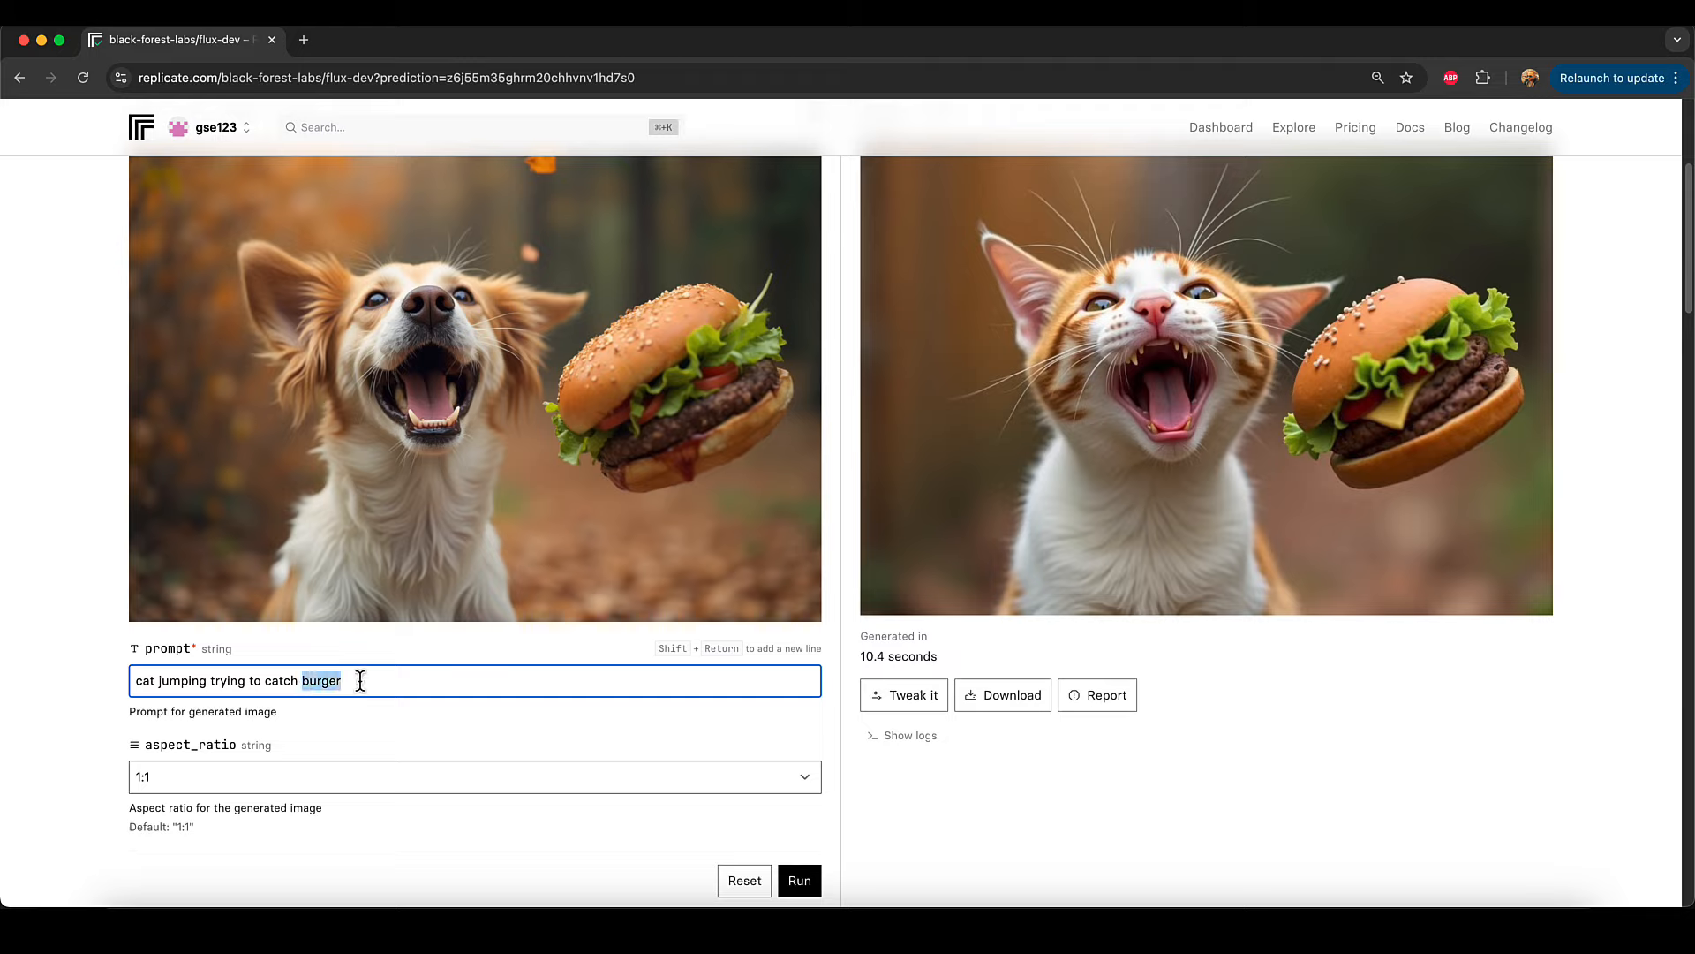
{"action": "type", "text": "a donut"}
{"action": "left_click", "coordinate": [795, 882]}
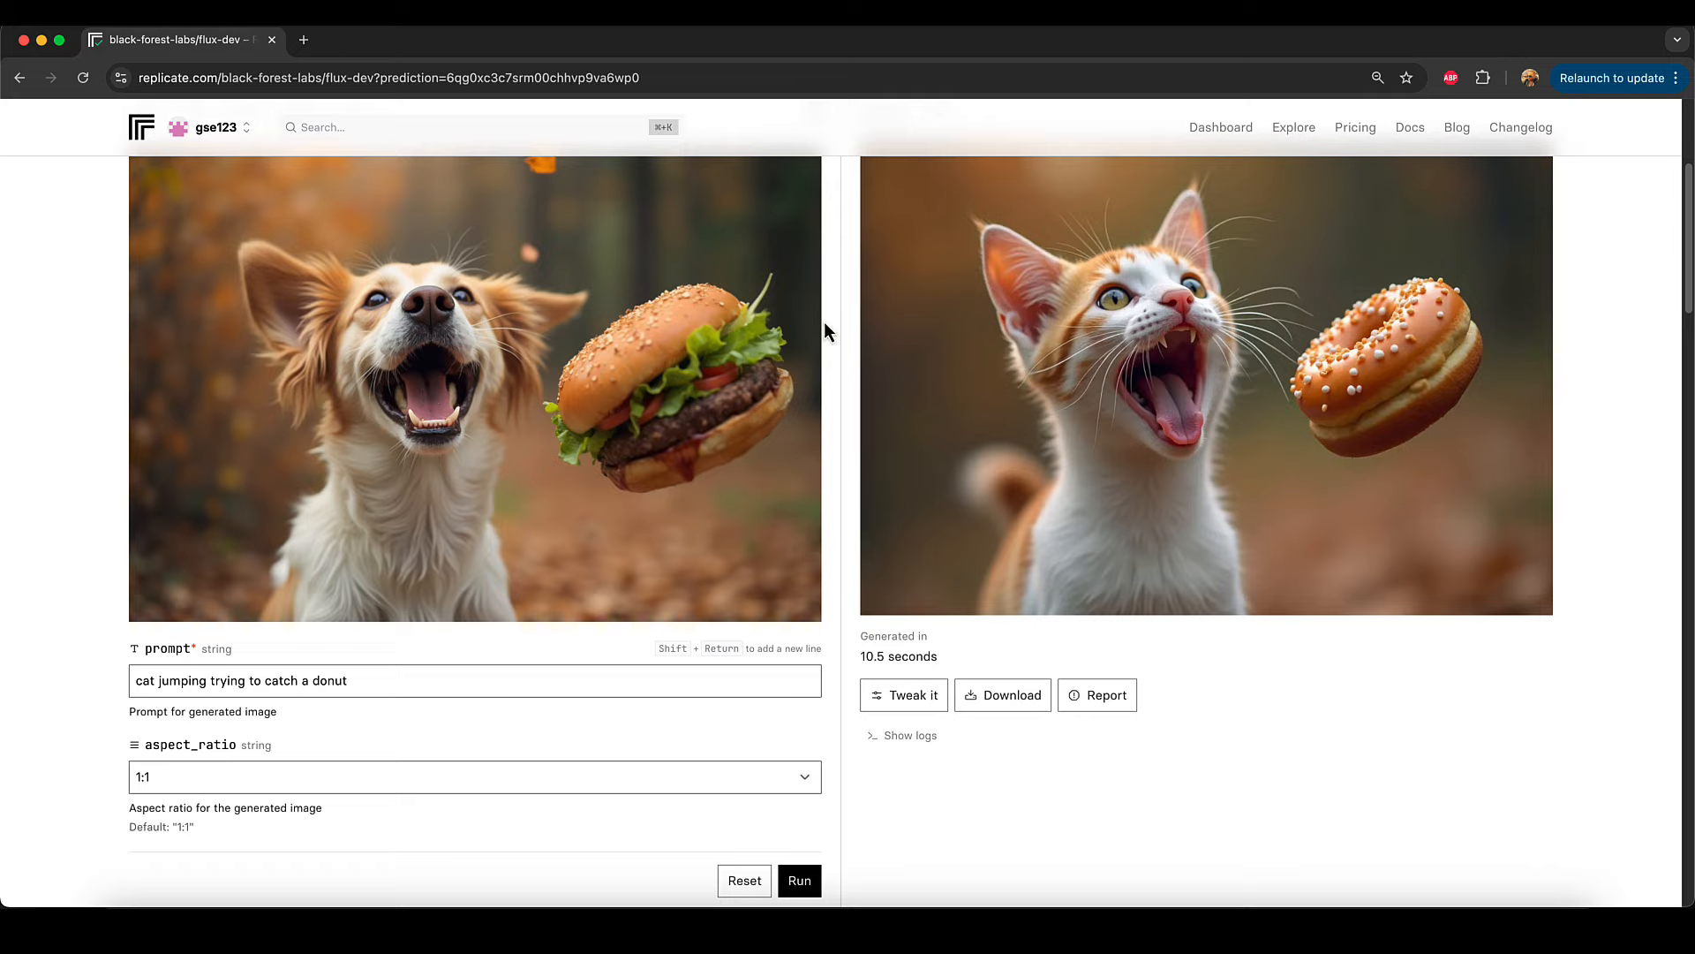
Step: Compare the generated cat-and-donut image with the input picture and examine the prompt strength setting
{"action": "scroll", "coordinate": [565, 479], "scroll_direction": "down", "scroll_amount": 5}
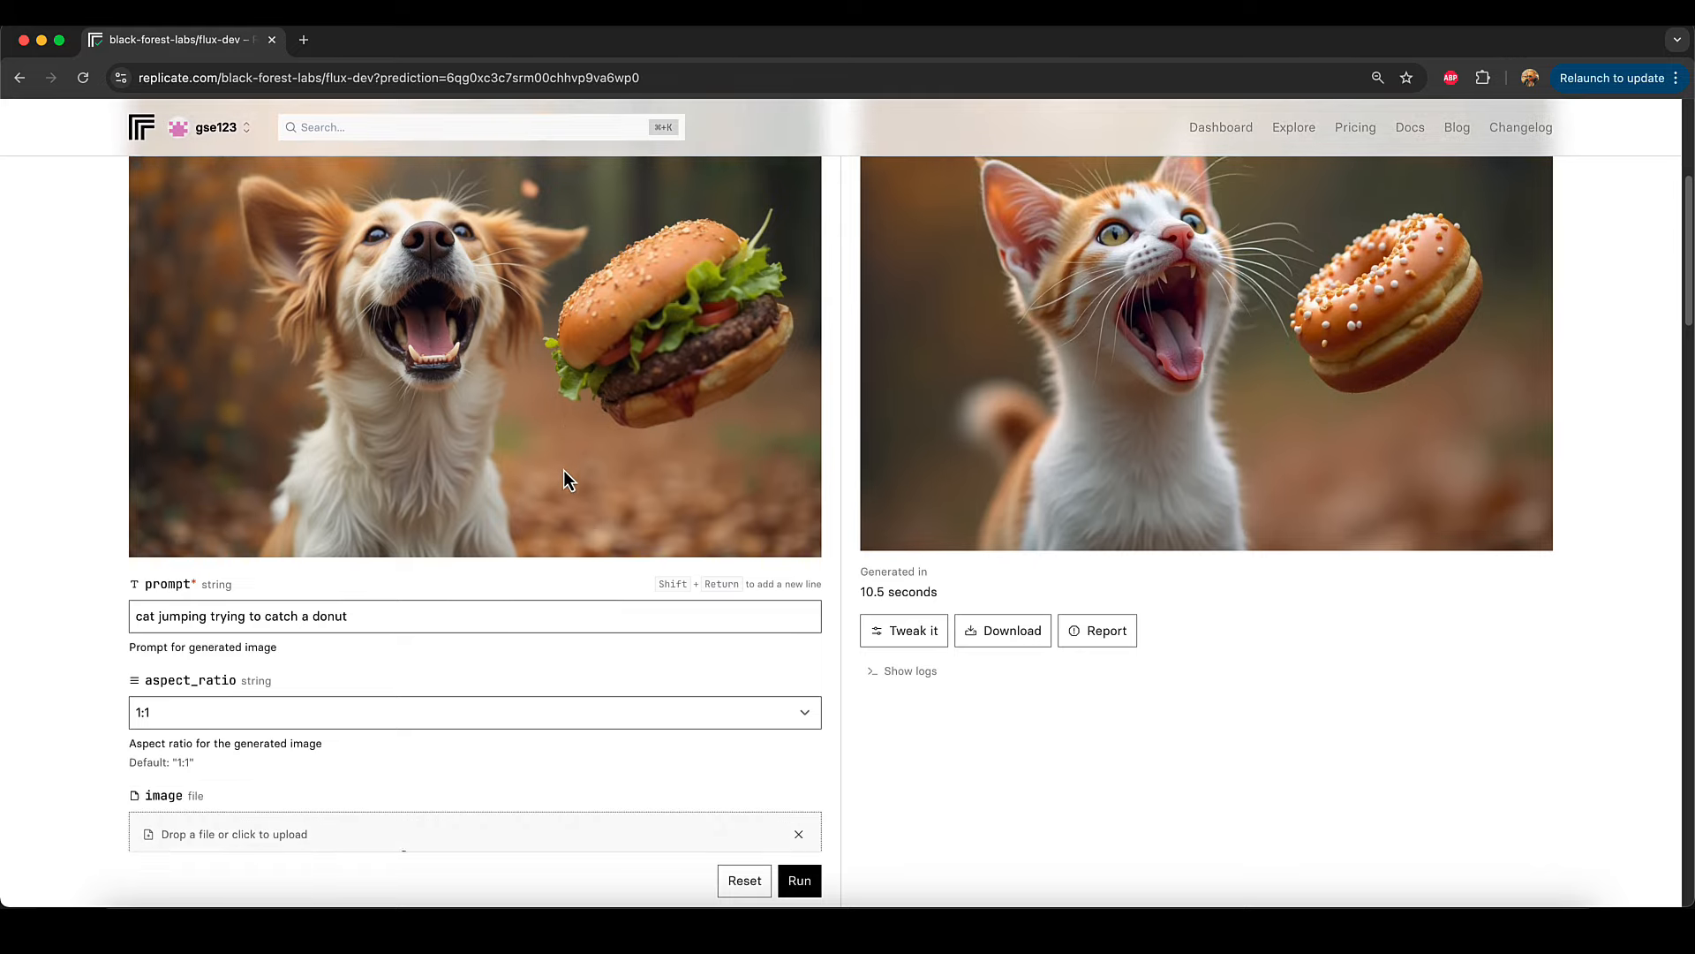
{"action": "scroll", "coordinate": [569, 478], "scroll_direction": "down", "scroll_amount": 1}
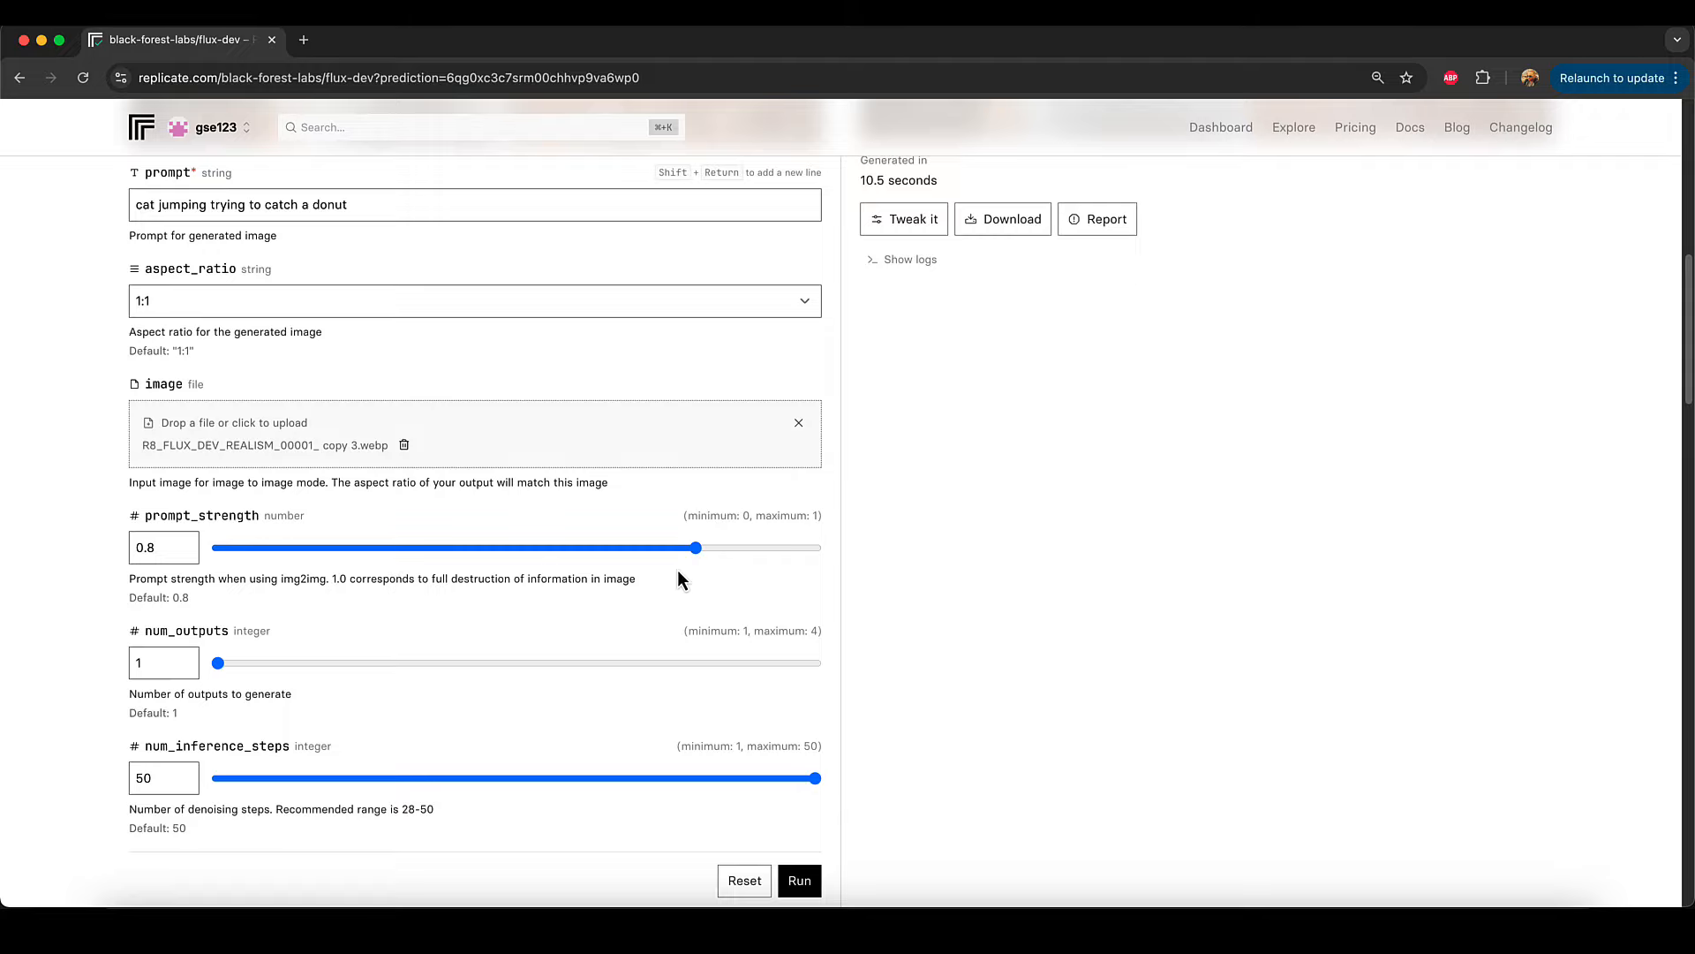
{"action": "scroll", "coordinate": [694, 561], "scroll_direction": "up", "scroll_amount": 10}
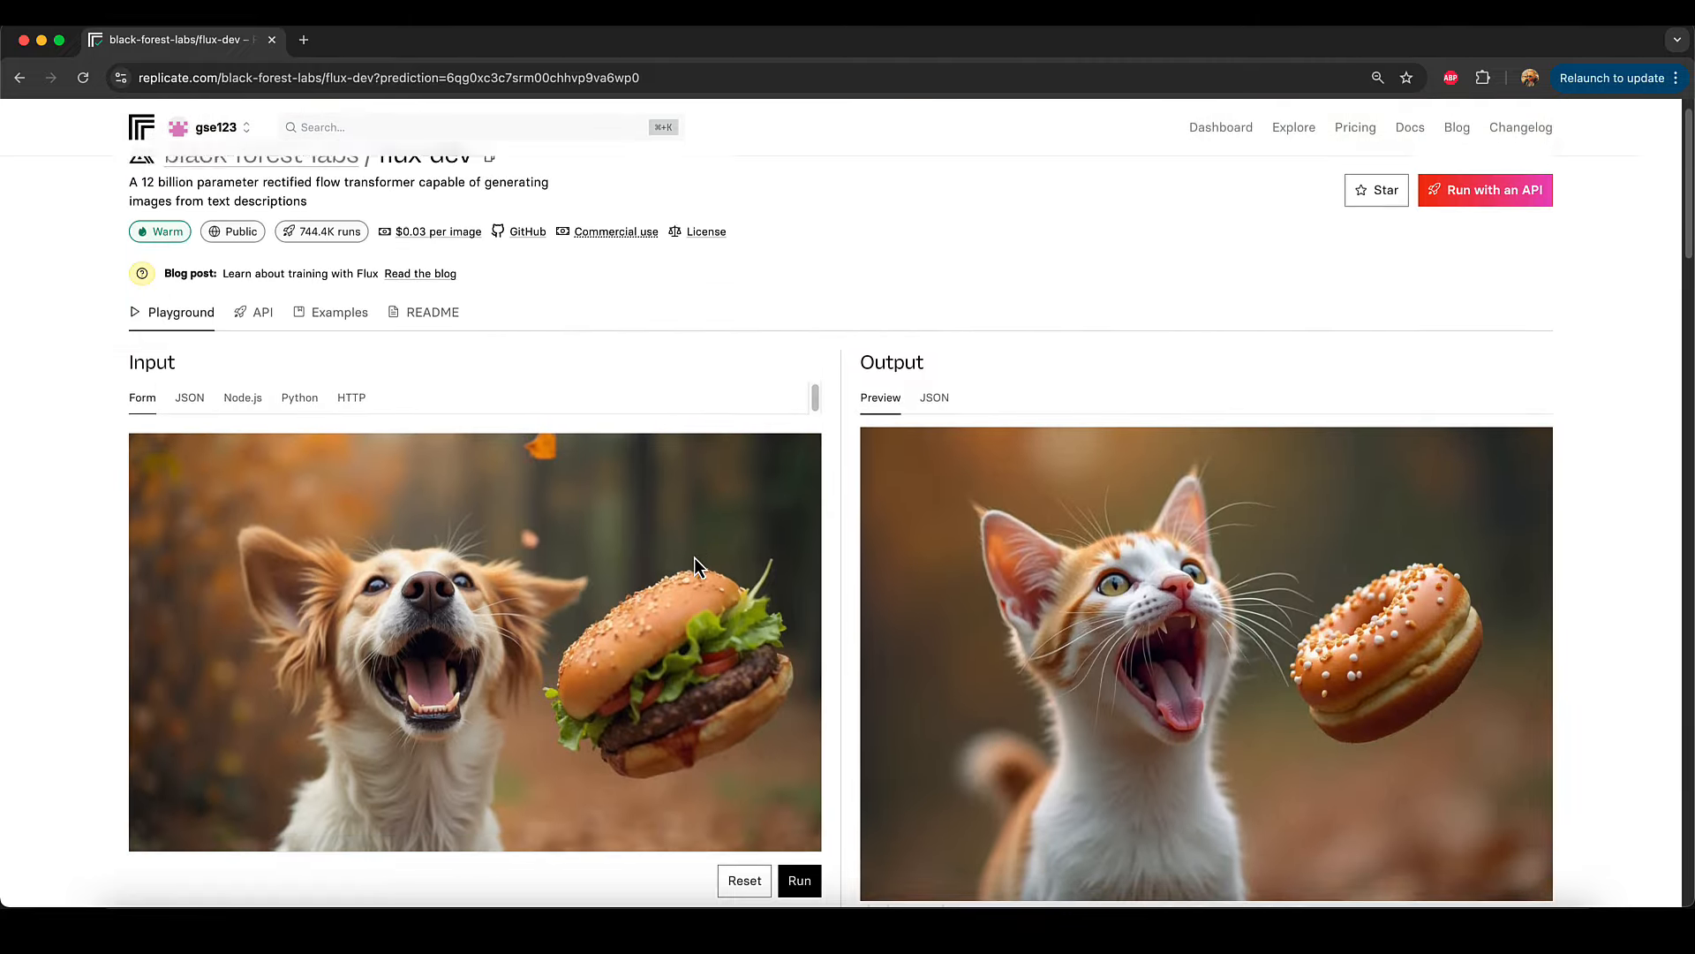
{"action": "scroll", "coordinate": [694, 560], "scroll_direction": "down", "scroll_amount": 2}
{"action": "scroll", "coordinate": [694, 558], "scroll_direction": "down", "scroll_amount": 1}
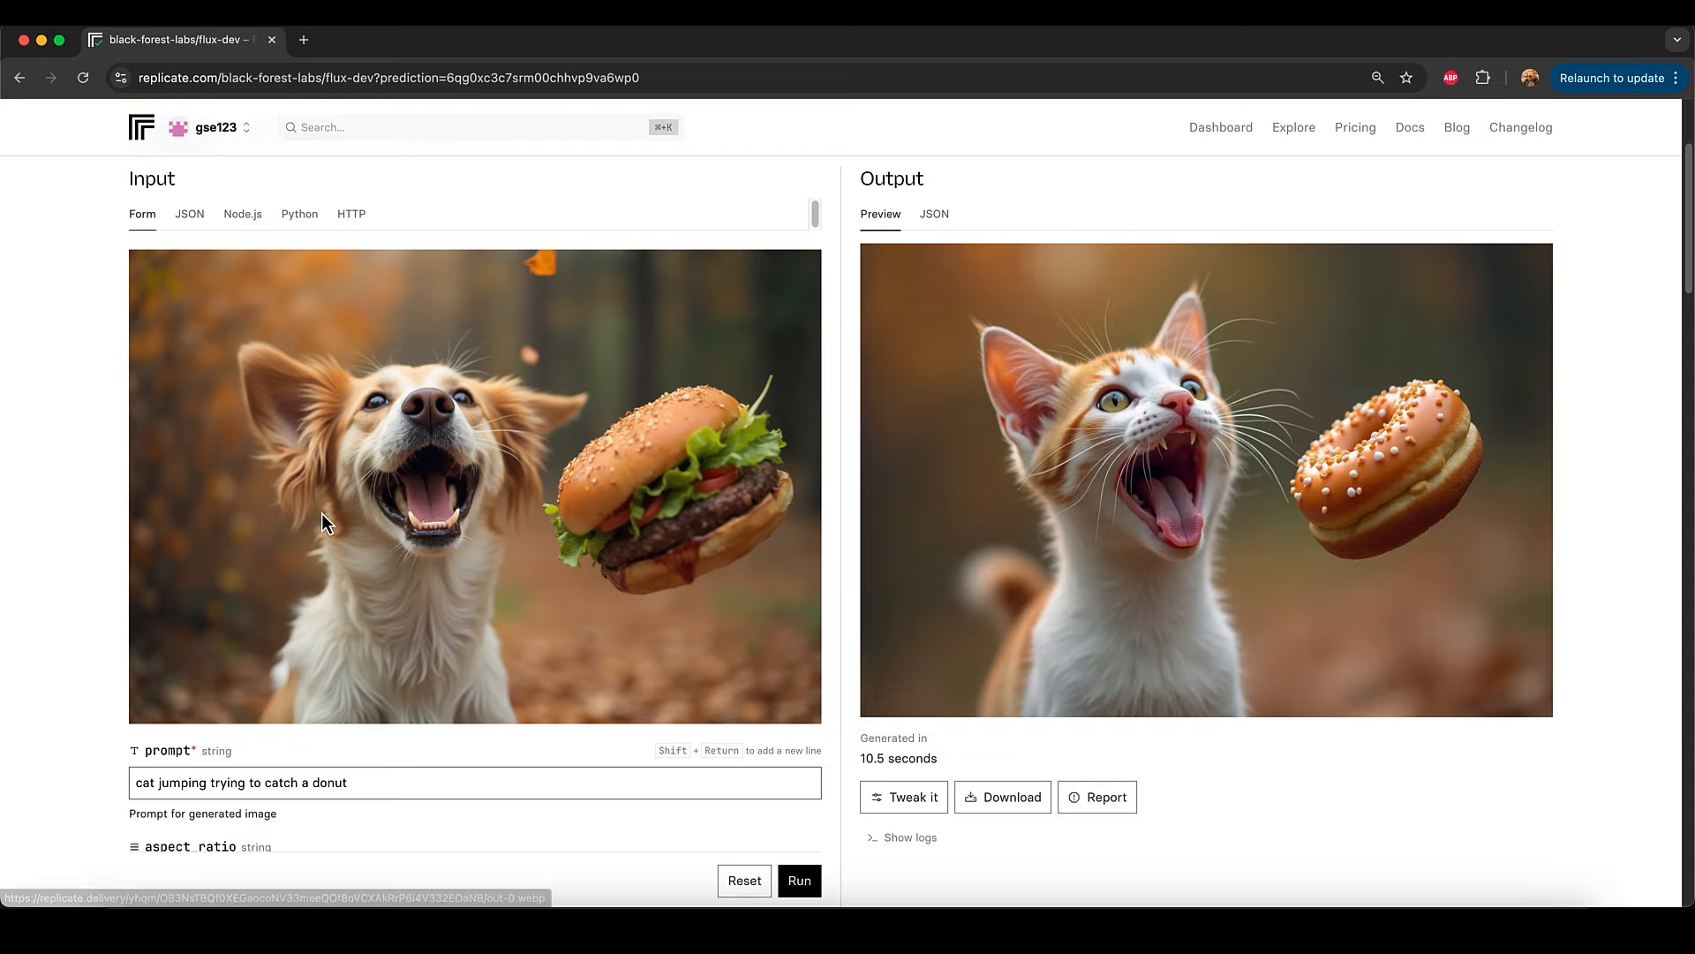
{"action": "scroll", "coordinate": [597, 529], "scroll_direction": "down", "scroll_amount": 1}
{"action": "scroll", "coordinate": [596, 522], "scroll_direction": "down", "scroll_amount": 8}
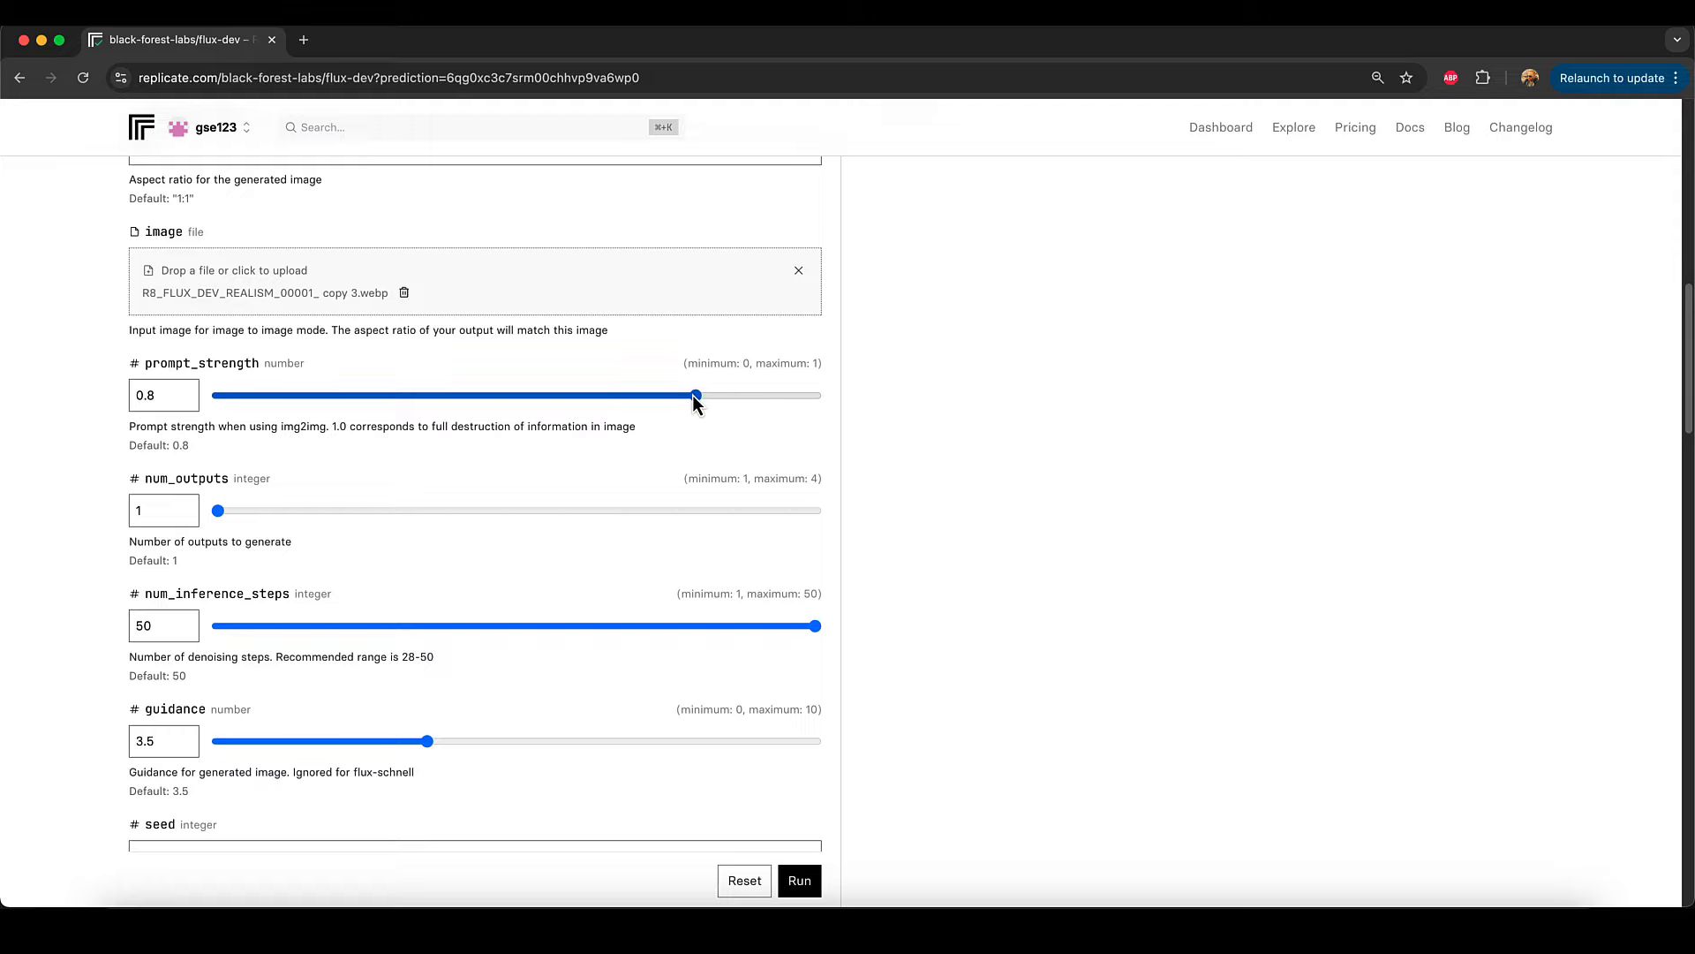
Step: Try prompt strengths of 0.57, 0 and 1, and return the value to 0.8
{"action": "left_click_drag", "start_coordinate": [693, 397], "coordinate": [574, 411]}
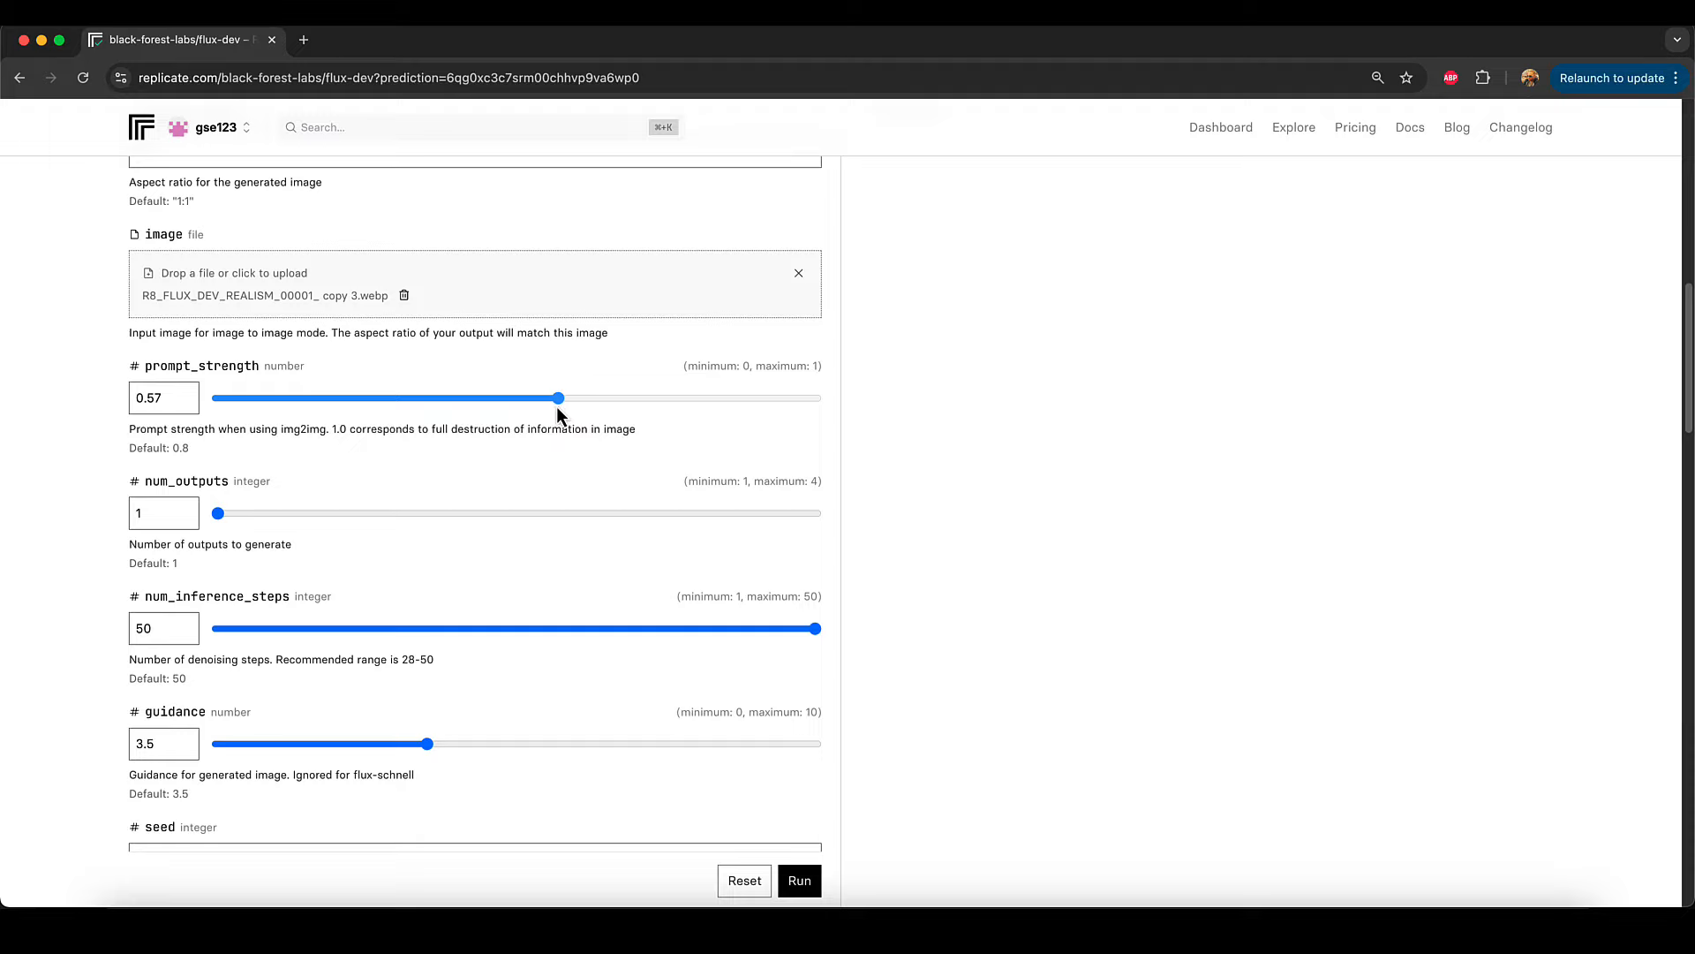
{"action": "left_click_drag", "start_coordinate": [548, 410], "coordinate": [524, 411]}
{"action": "left_click_drag", "start_coordinate": [524, 408], "coordinate": [215, 404]}
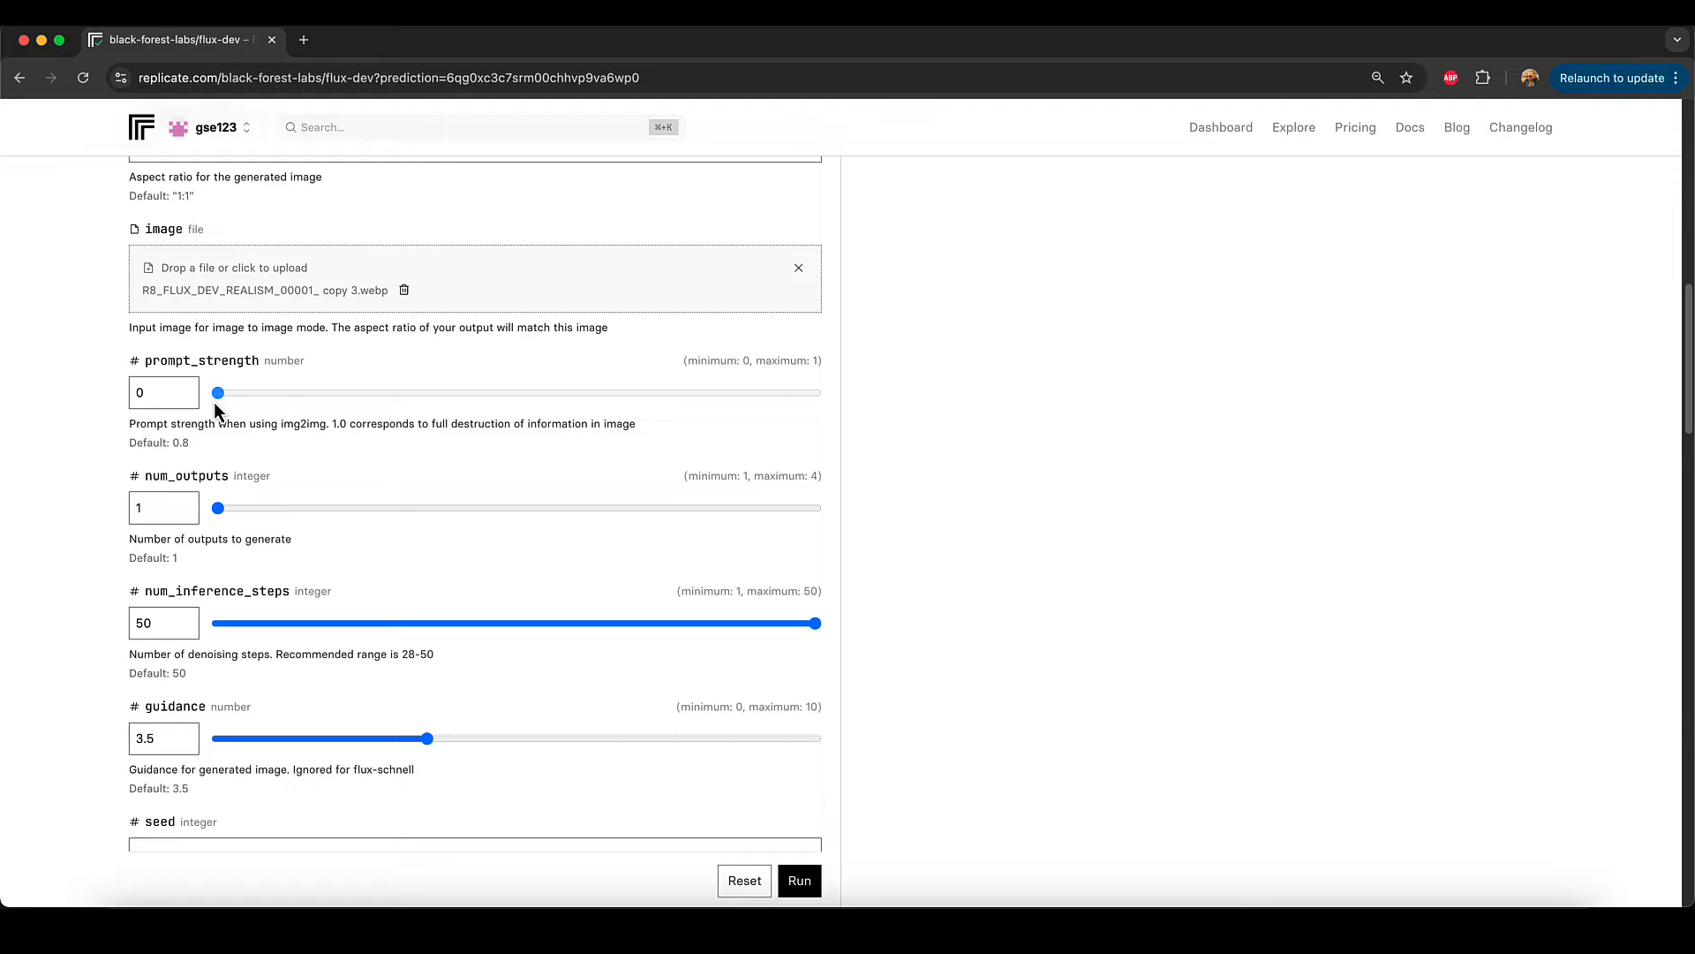
{"action": "left_click_drag", "start_coordinate": [219, 402], "coordinate": [837, 411]}
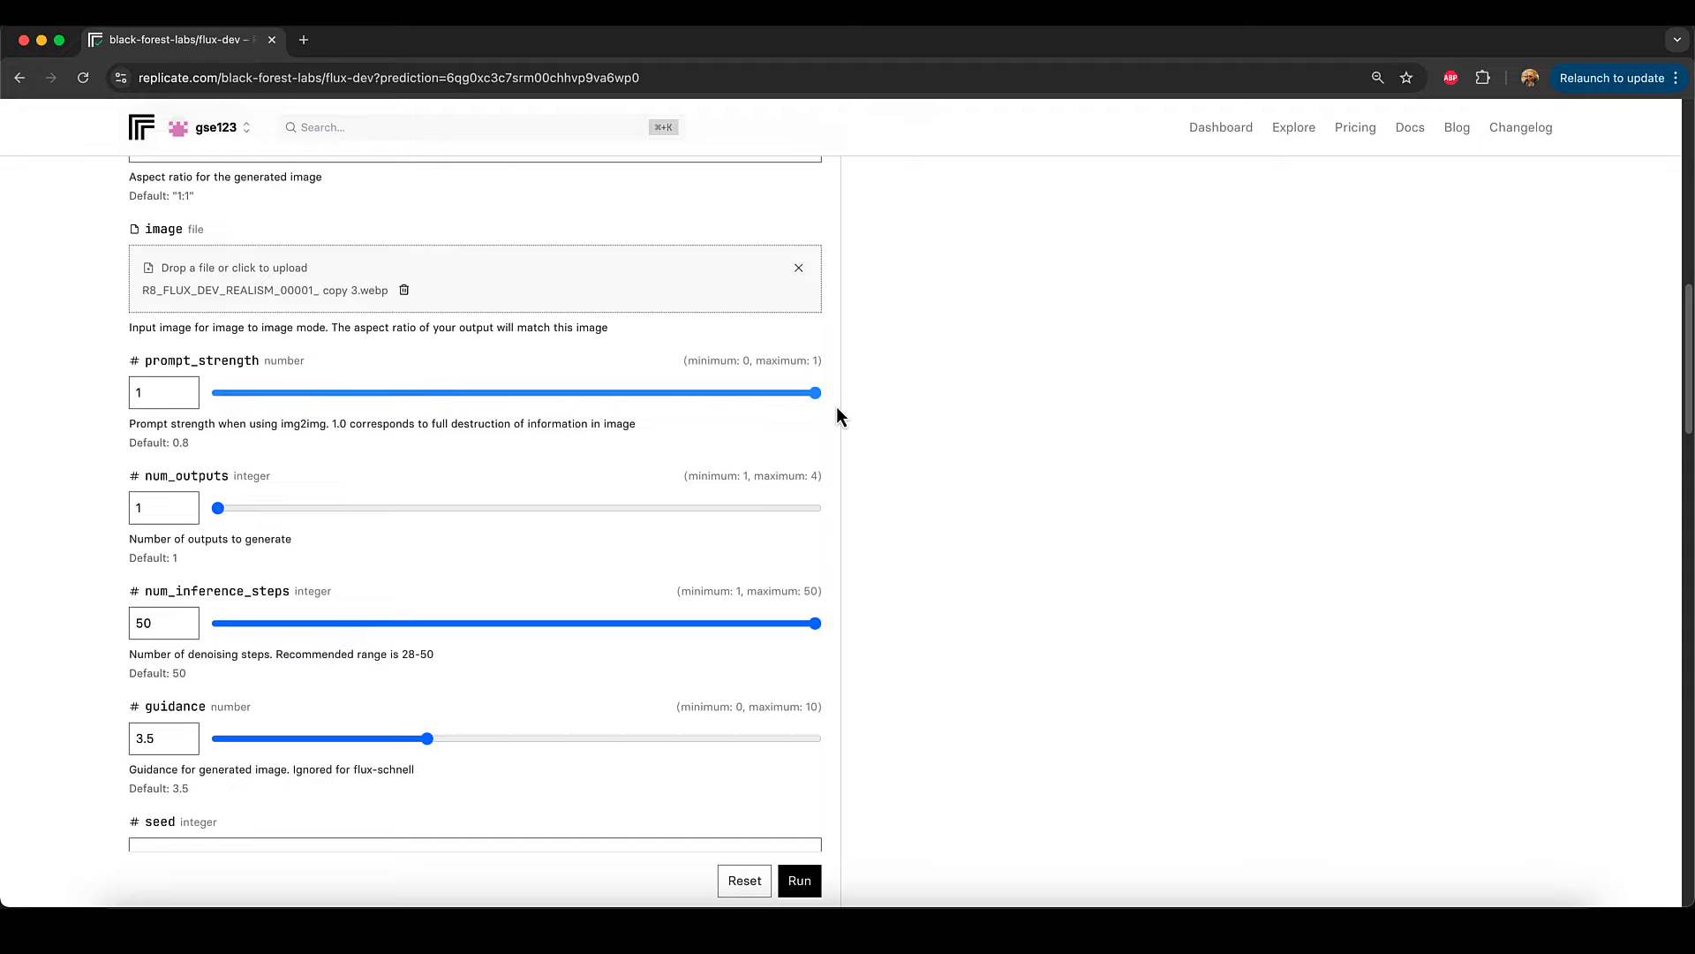
{"action": "scroll", "coordinate": [729, 468], "scroll_direction": "up", "scroll_amount": 3}
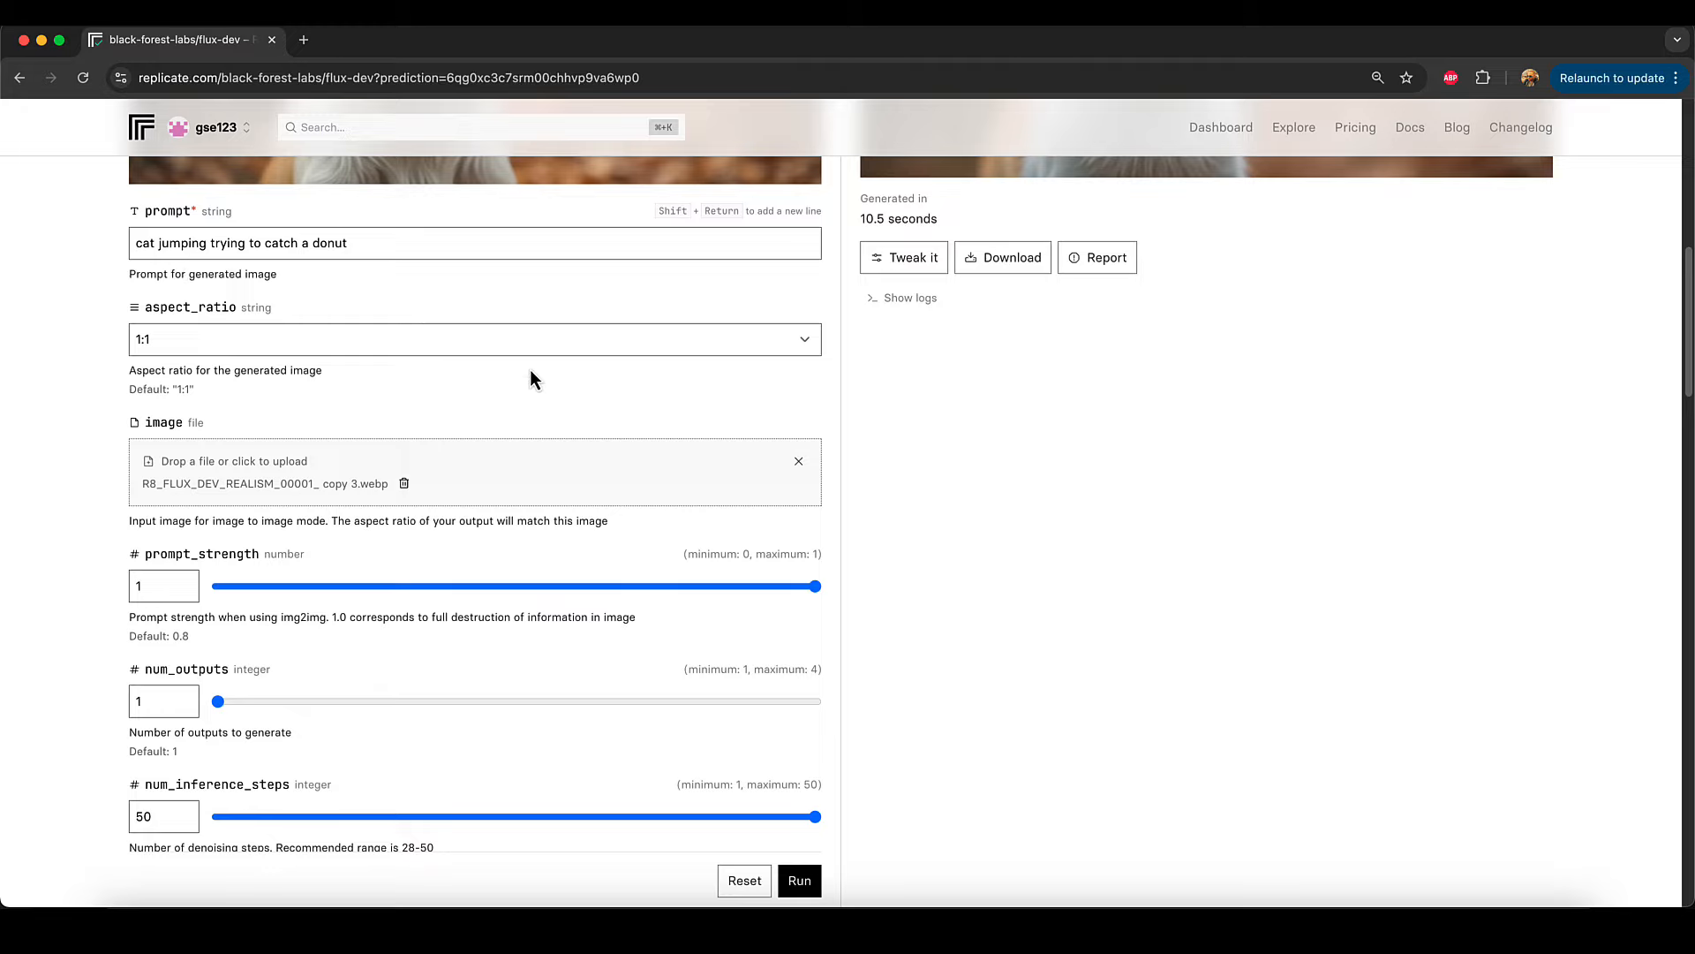
{"action": "left_click_drag", "start_coordinate": [815, 586], "coordinate": [690, 593]}
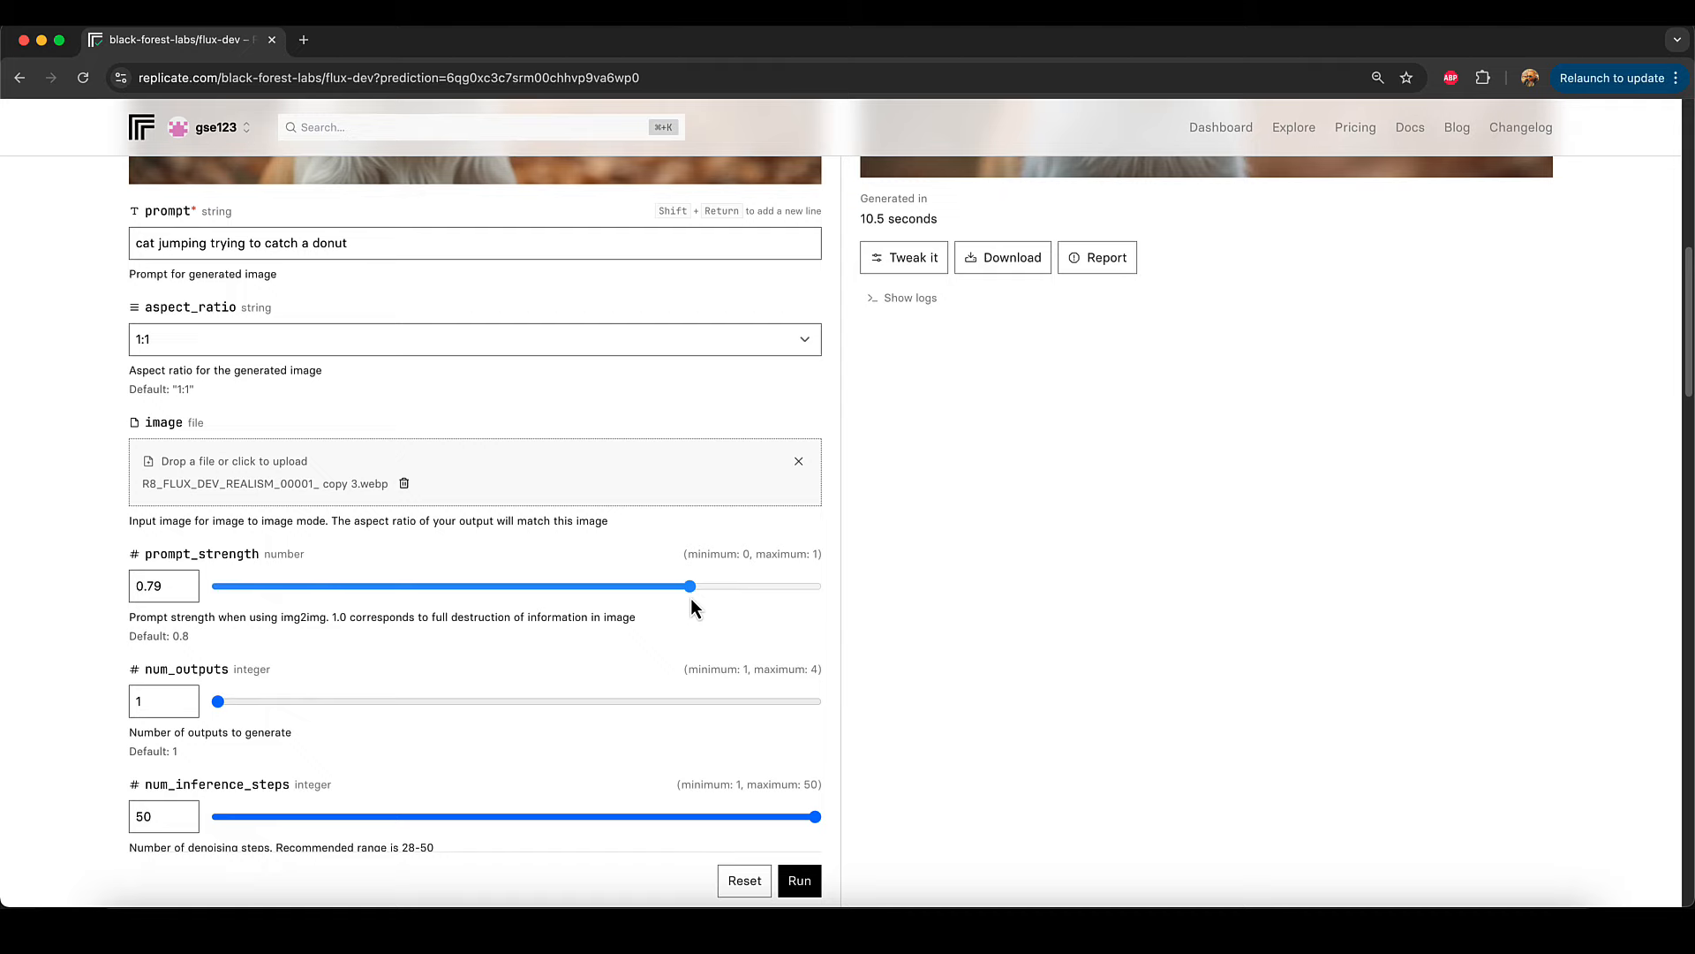
{"action": "scroll", "coordinate": [945, 621], "scroll_direction": "up", "scroll_amount": 5}
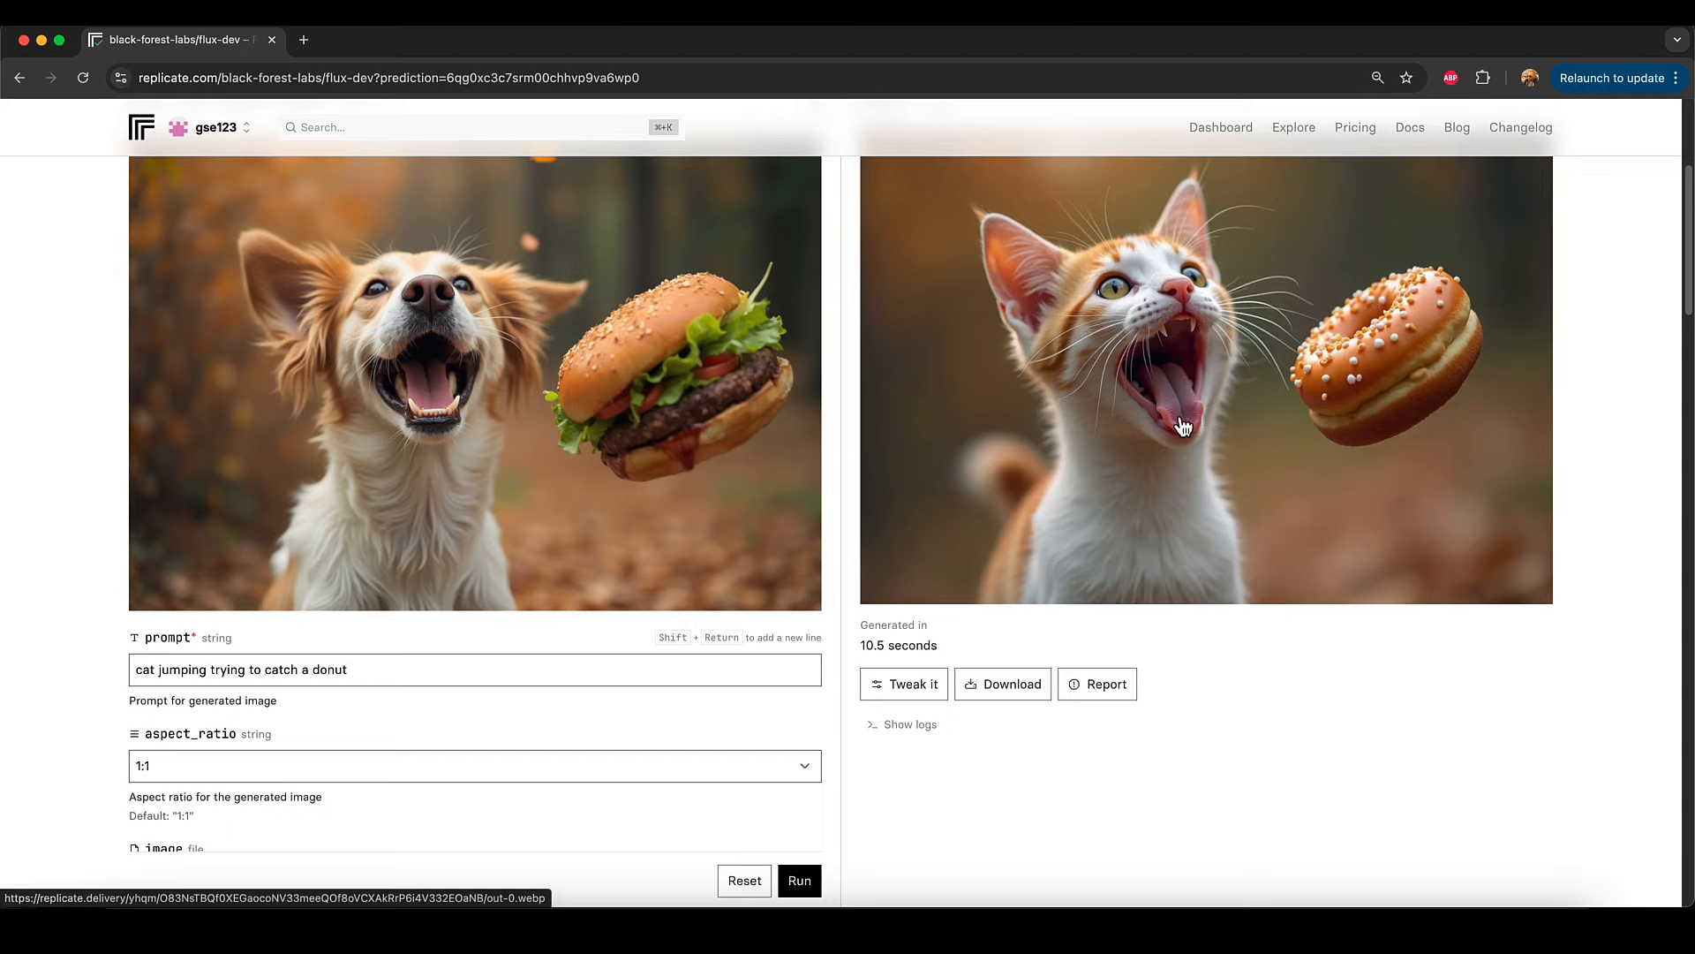
{"action": "scroll", "coordinate": [1183, 419], "scroll_direction": "down", "scroll_amount": 5}
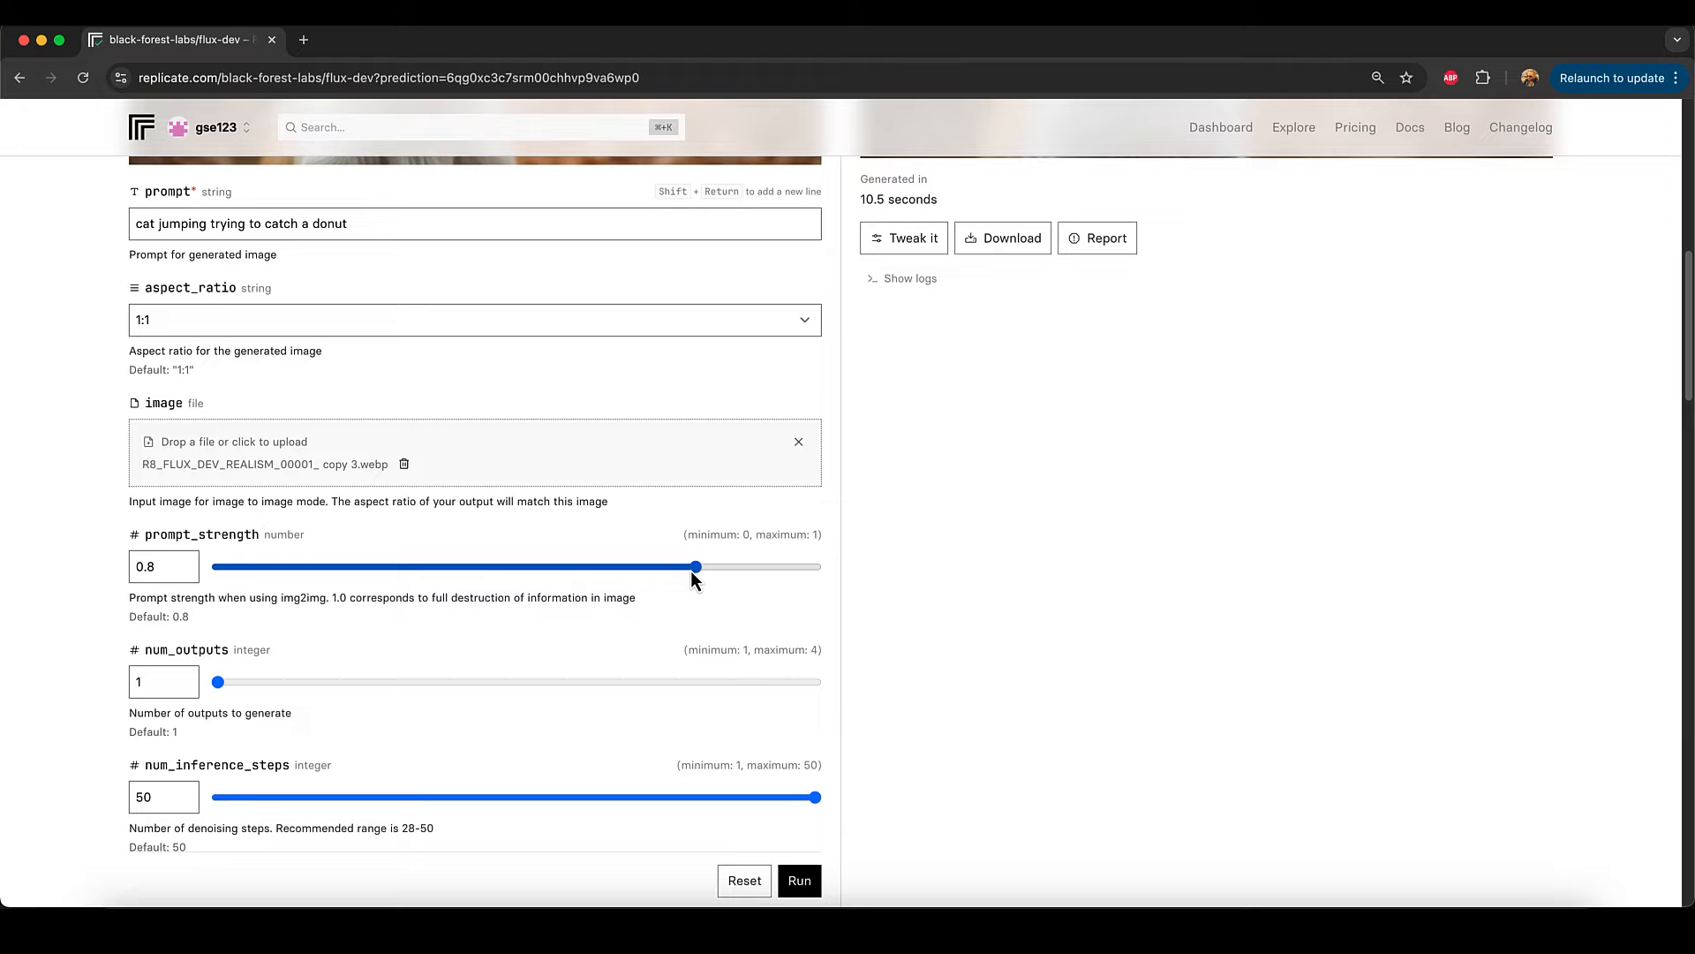
Step: Set the prompt strength to 0.91 and generate a new image from the same prompt
{"action": "left_click_drag", "start_coordinate": [696, 580], "coordinate": [691, 580]}
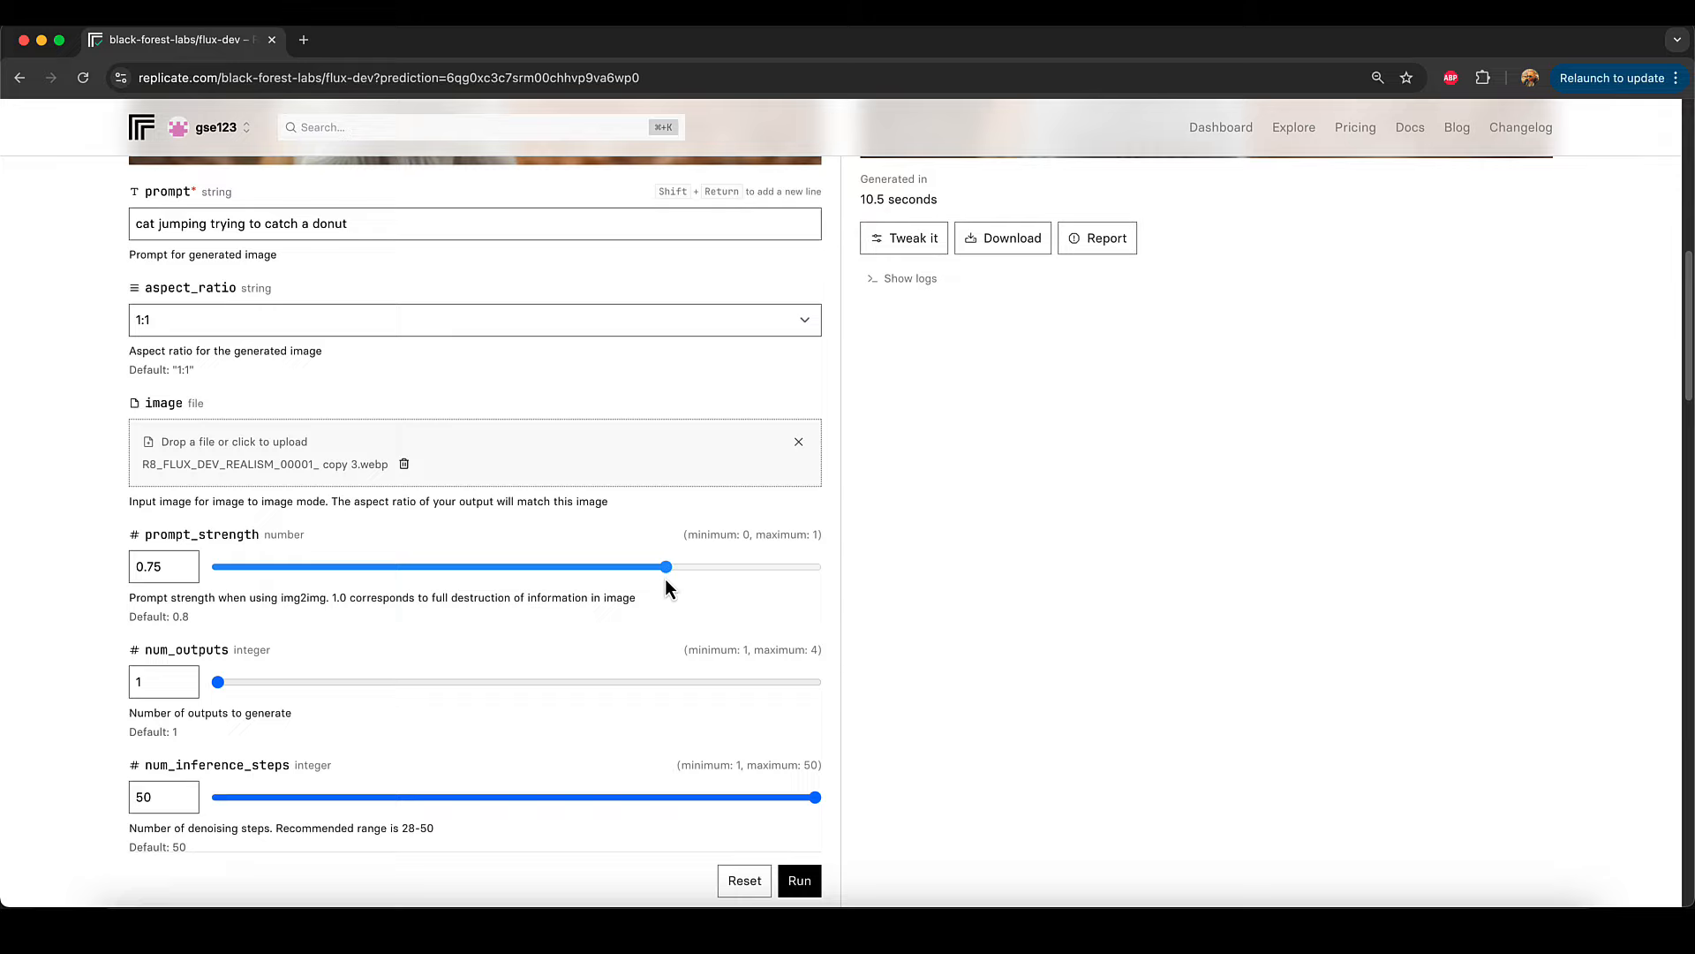
{"action": "left_click_drag", "start_coordinate": [666, 580], "coordinate": [655, 581]}
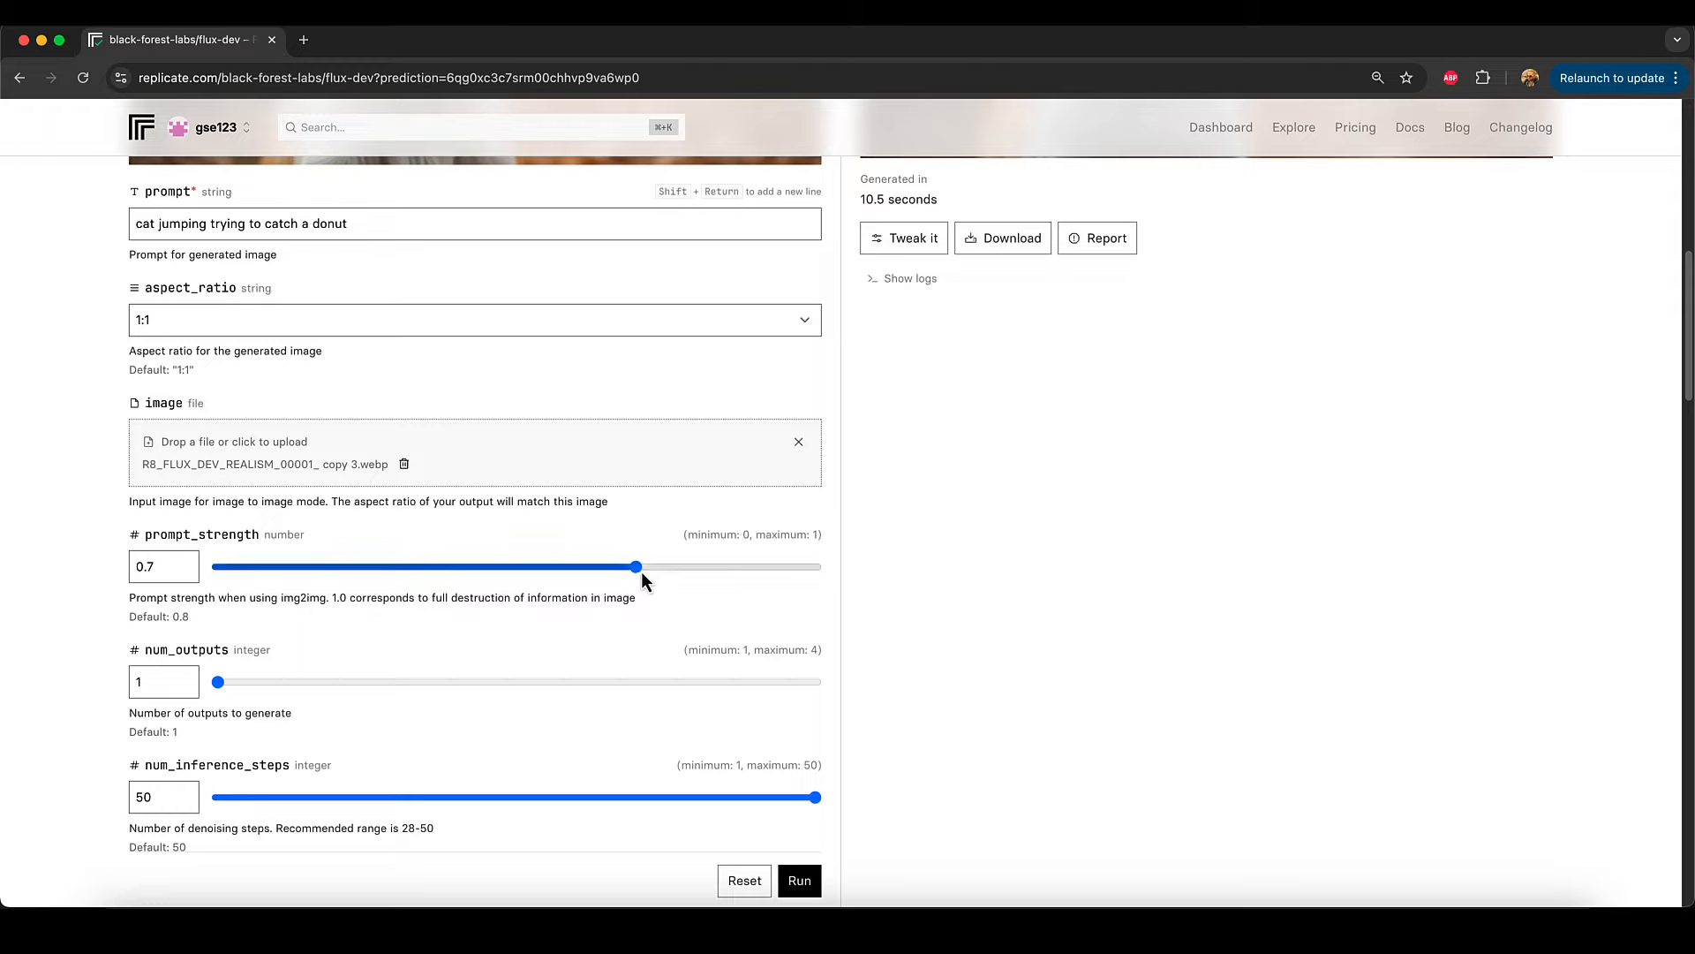
{"action": "left_click_drag", "start_coordinate": [637, 567], "coordinate": [697, 567]}
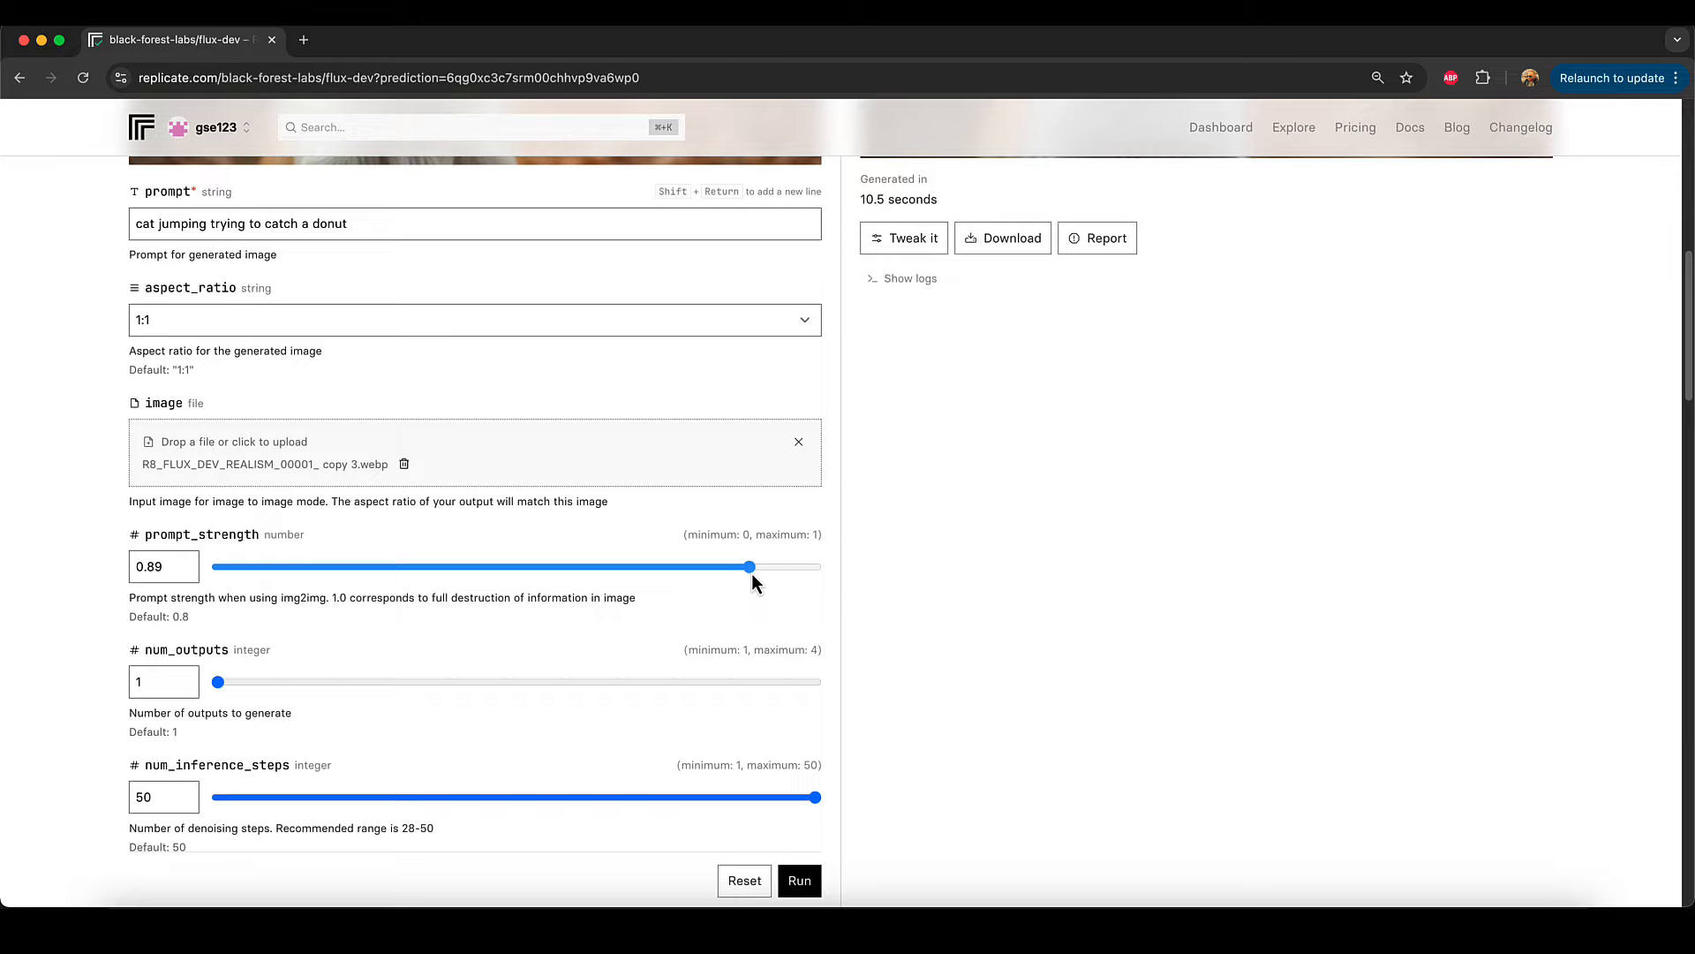
{"action": "left_click_drag", "start_coordinate": [752, 578], "coordinate": [758, 580]}
{"action": "left_click_drag", "start_coordinate": [780, 570], "coordinate": [761, 572]}
{"action": "scroll", "coordinate": [1076, 508], "scroll_direction": "up", "scroll_amount": 10}
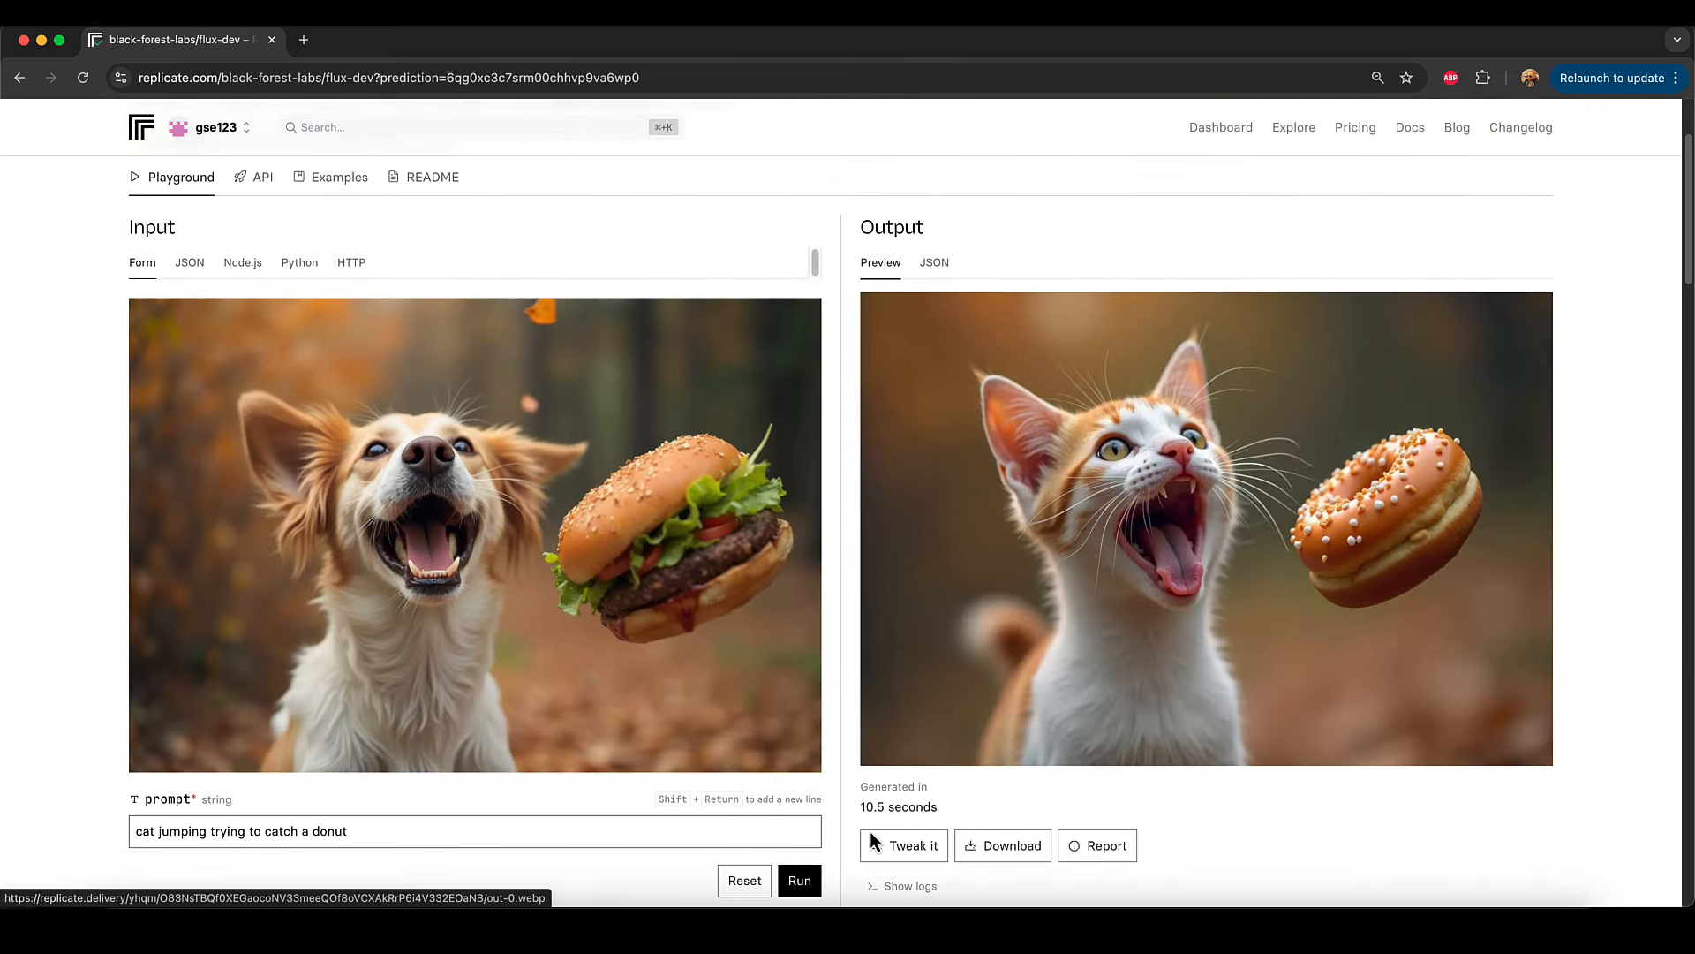
{"action": "left_click", "coordinate": [799, 880]}
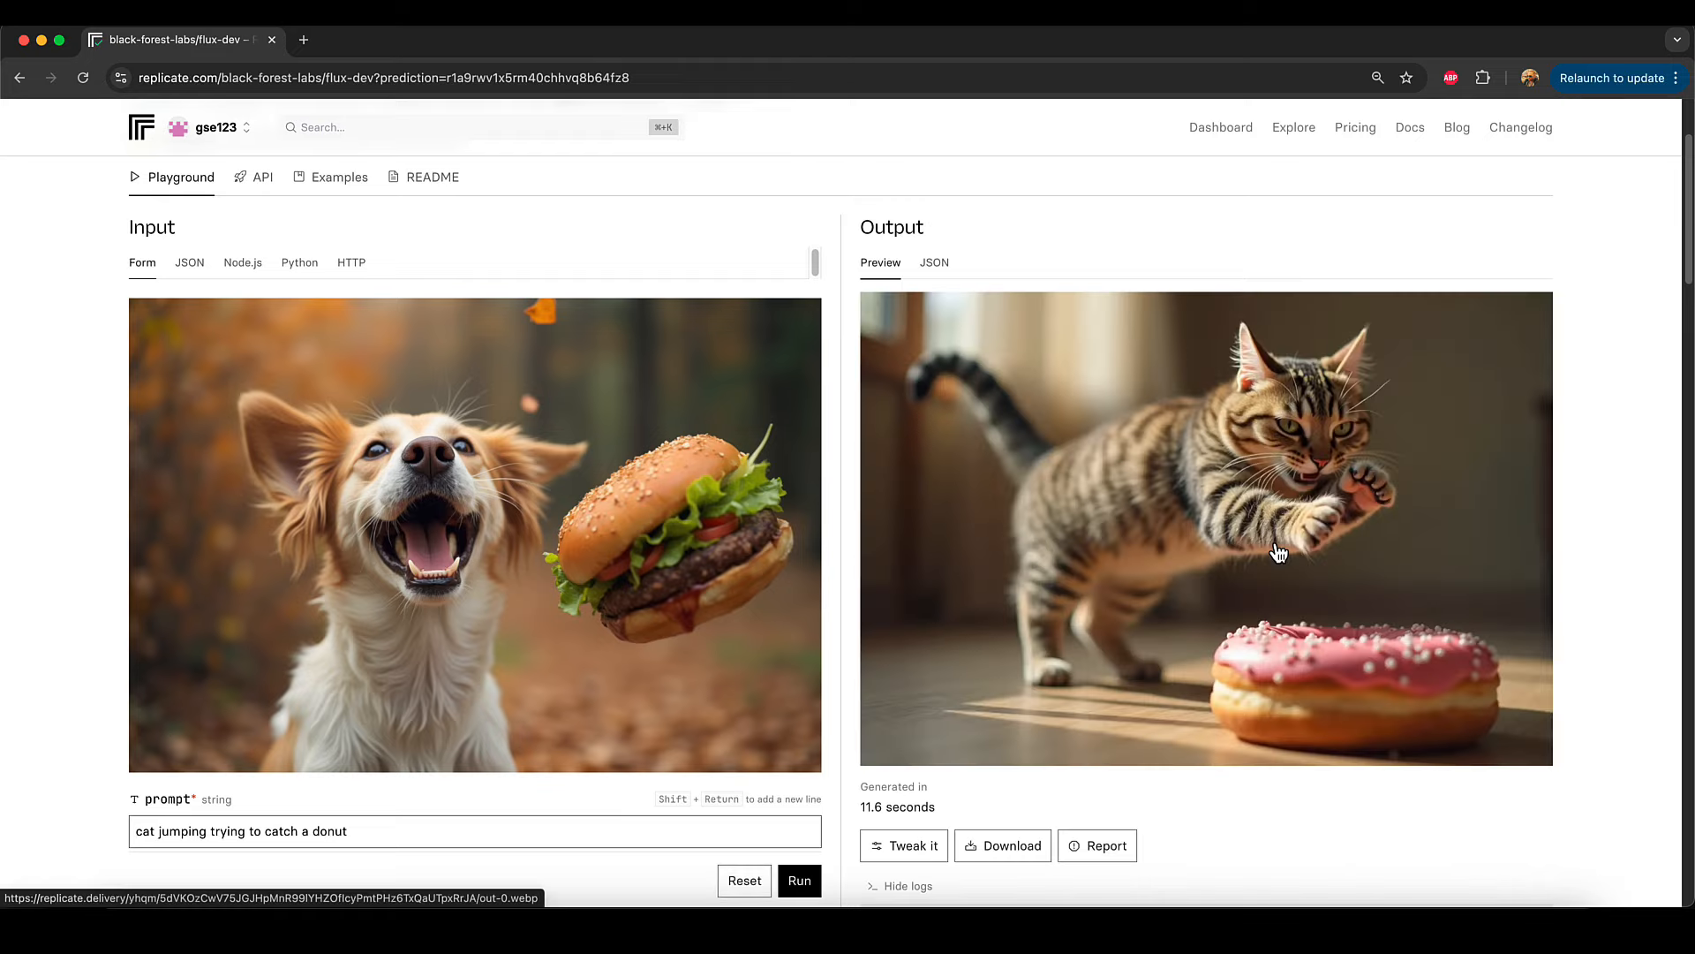
Step: Lower the prompt strength to 0.35 and generate the image again
{"action": "scroll", "coordinate": [1369, 563], "scroll_direction": "down", "scroll_amount": 2}
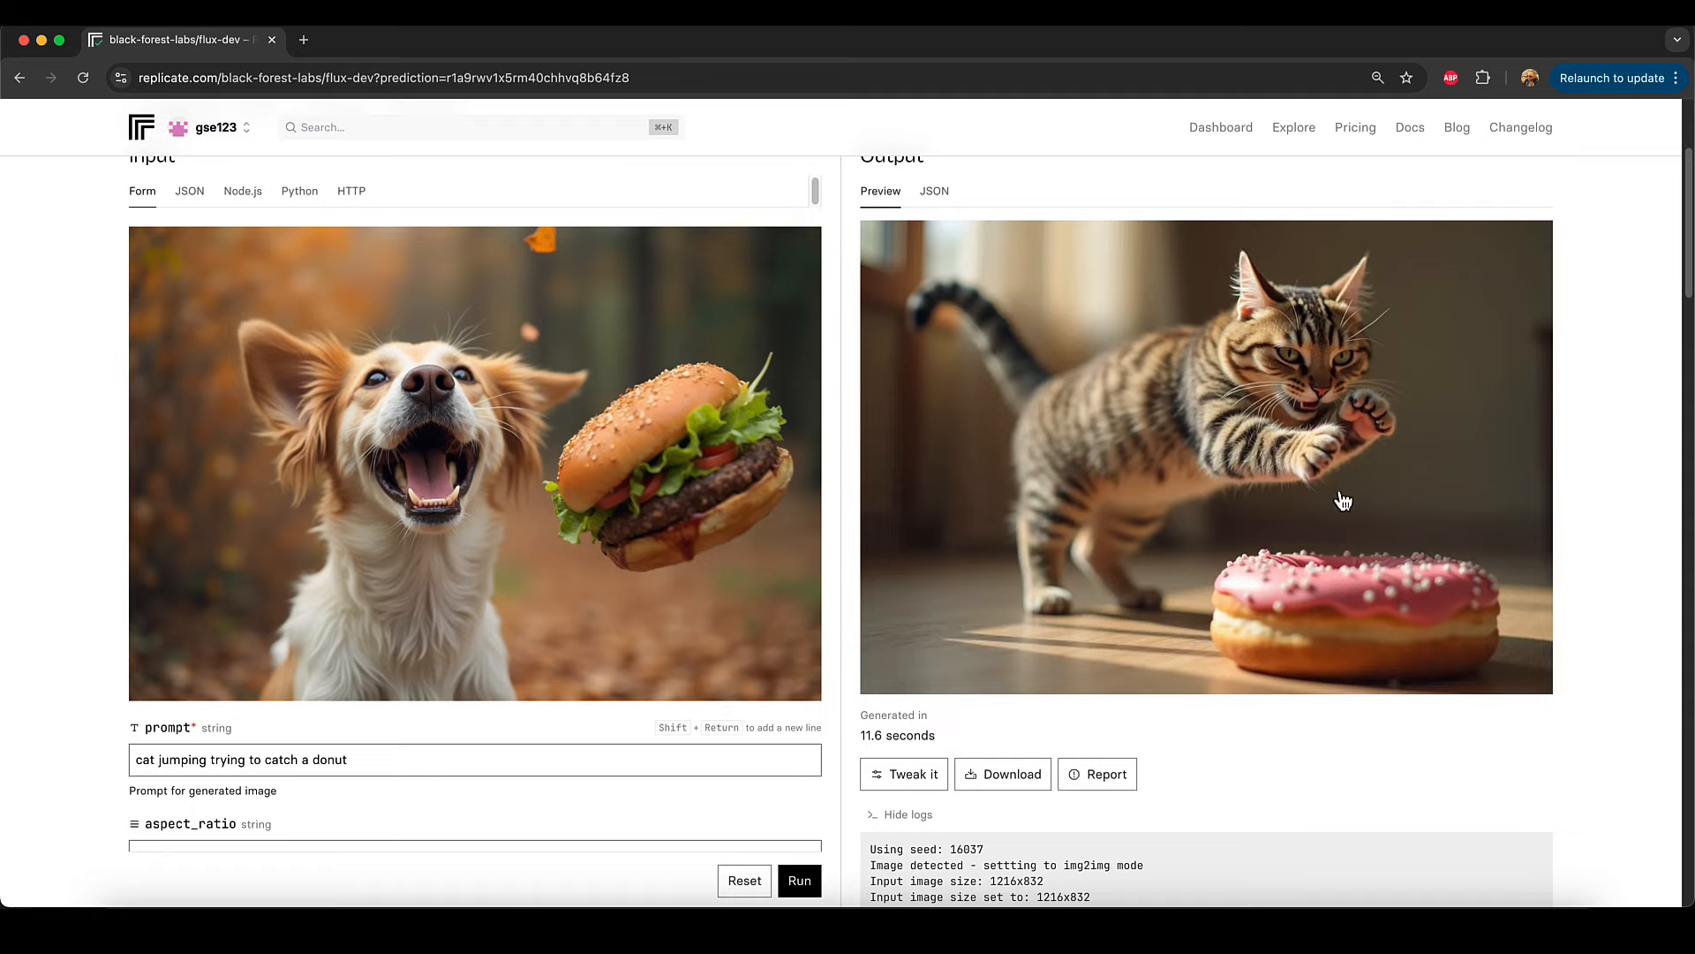
{"action": "scroll", "coordinate": [1016, 463], "scroll_direction": "down", "scroll_amount": 10}
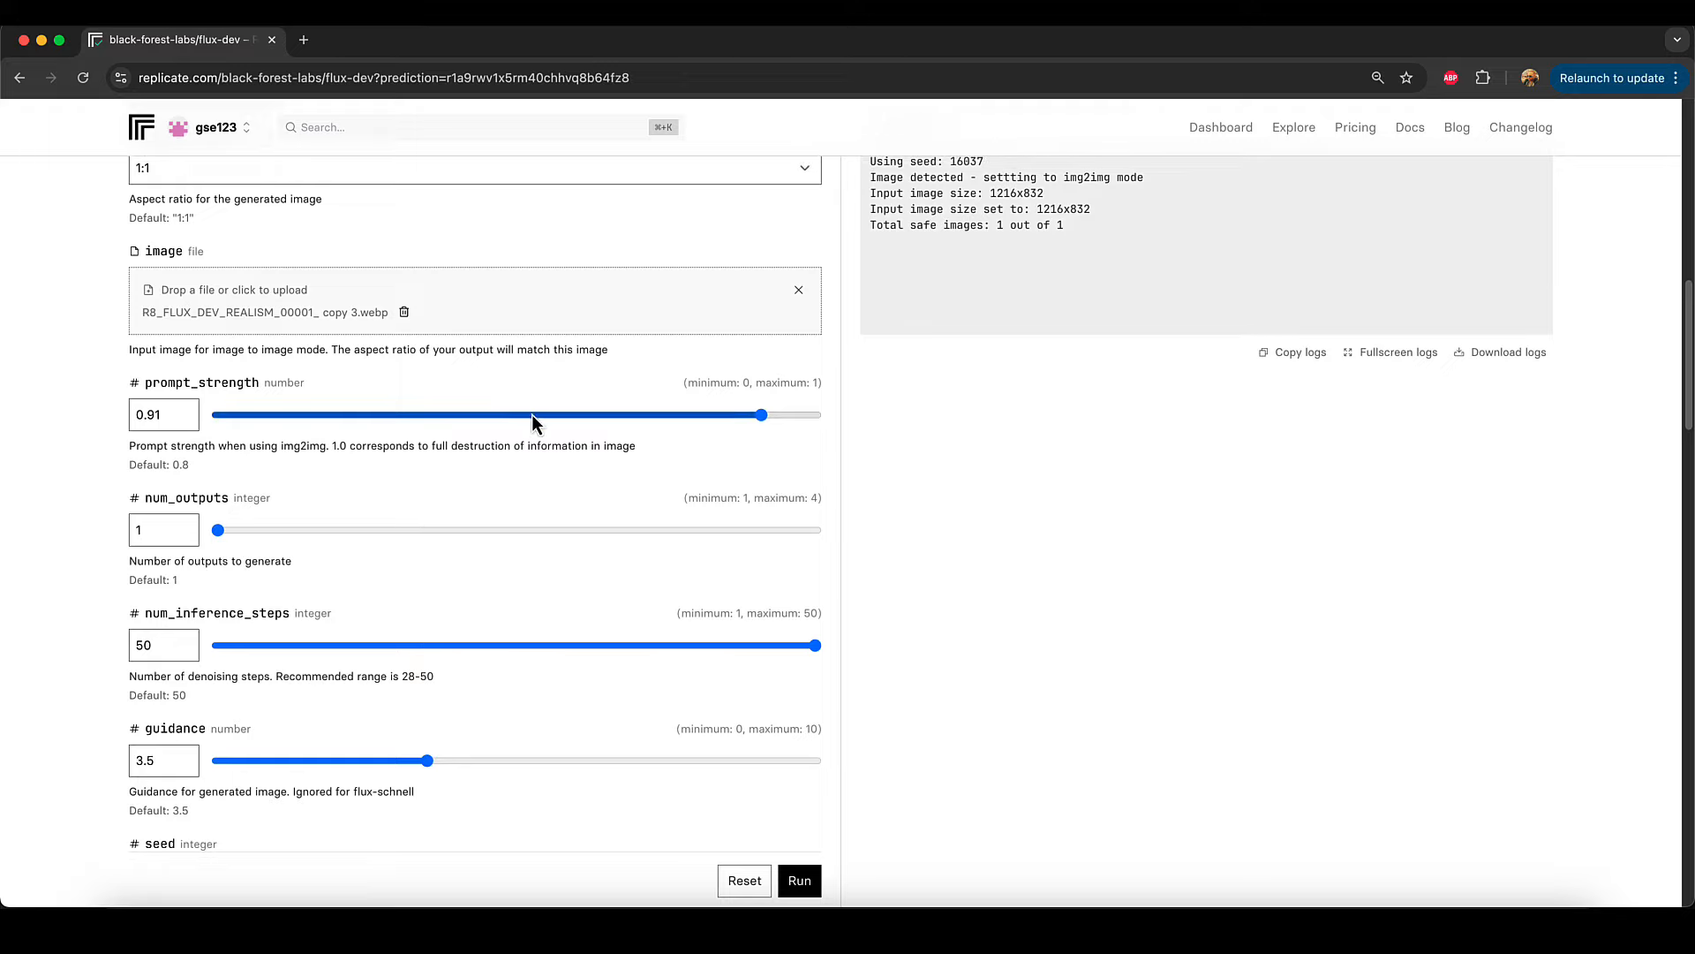
{"action": "left_click_drag", "start_coordinate": [531, 415], "coordinate": [427, 416]}
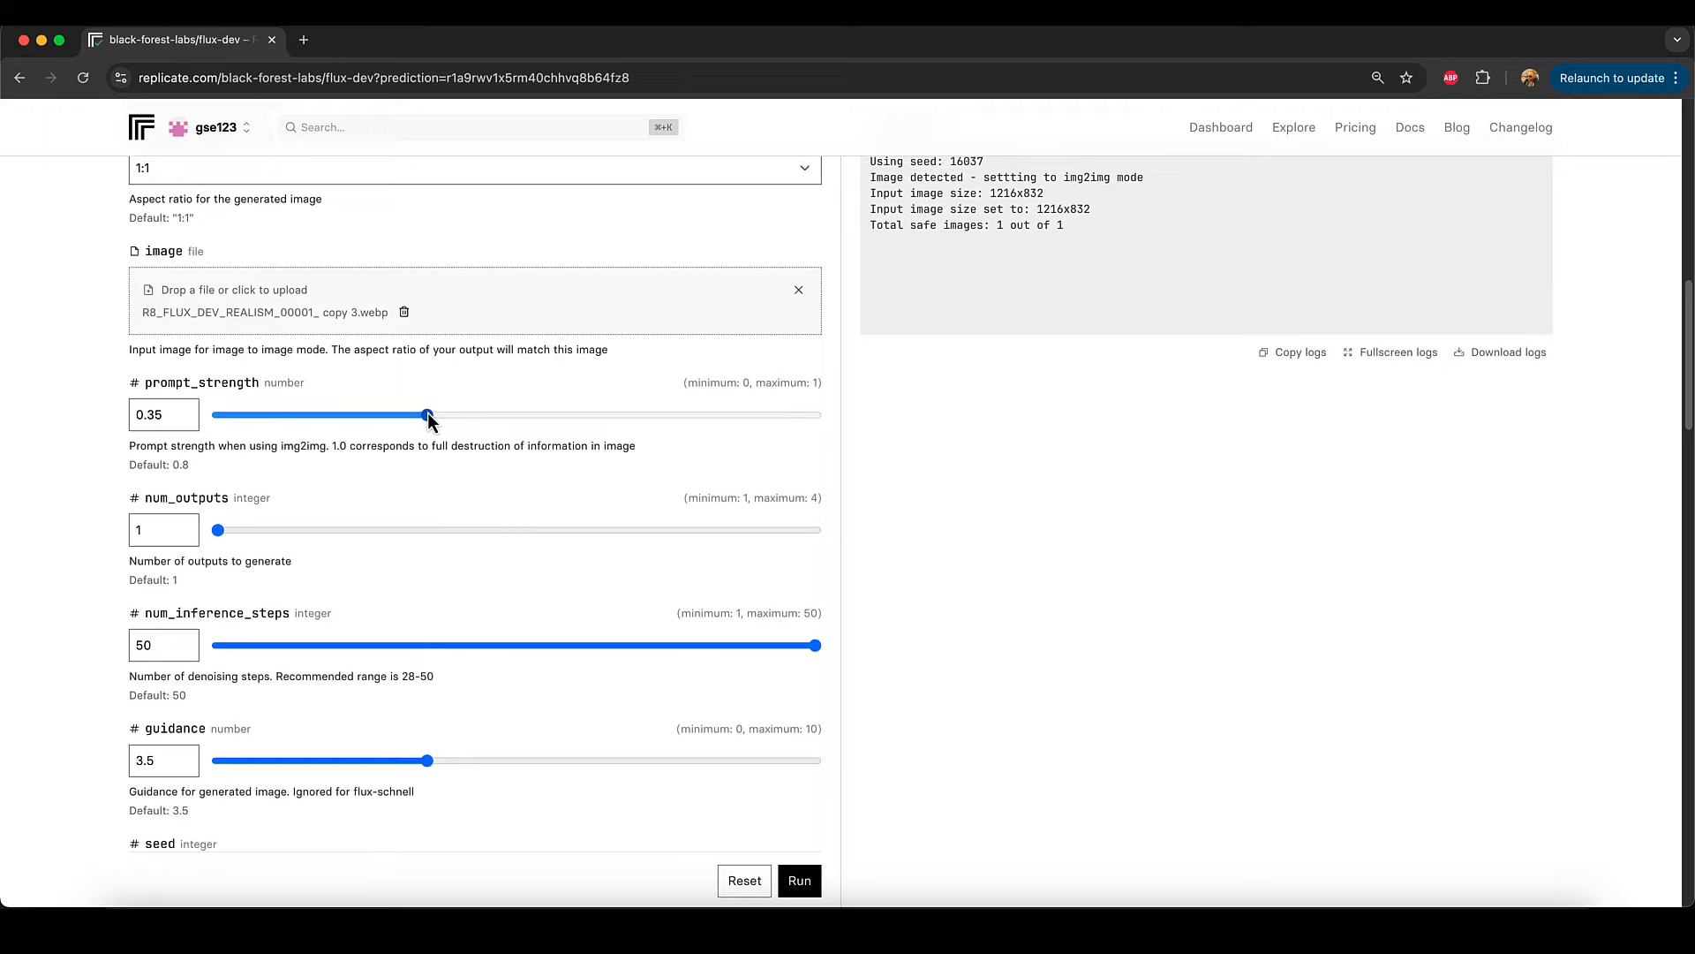
{"action": "scroll", "coordinate": [1380, 570], "scroll_direction": "up", "scroll_amount": 5}
{"action": "scroll", "coordinate": [1382, 579], "scroll_direction": "up", "scroll_amount": 3}
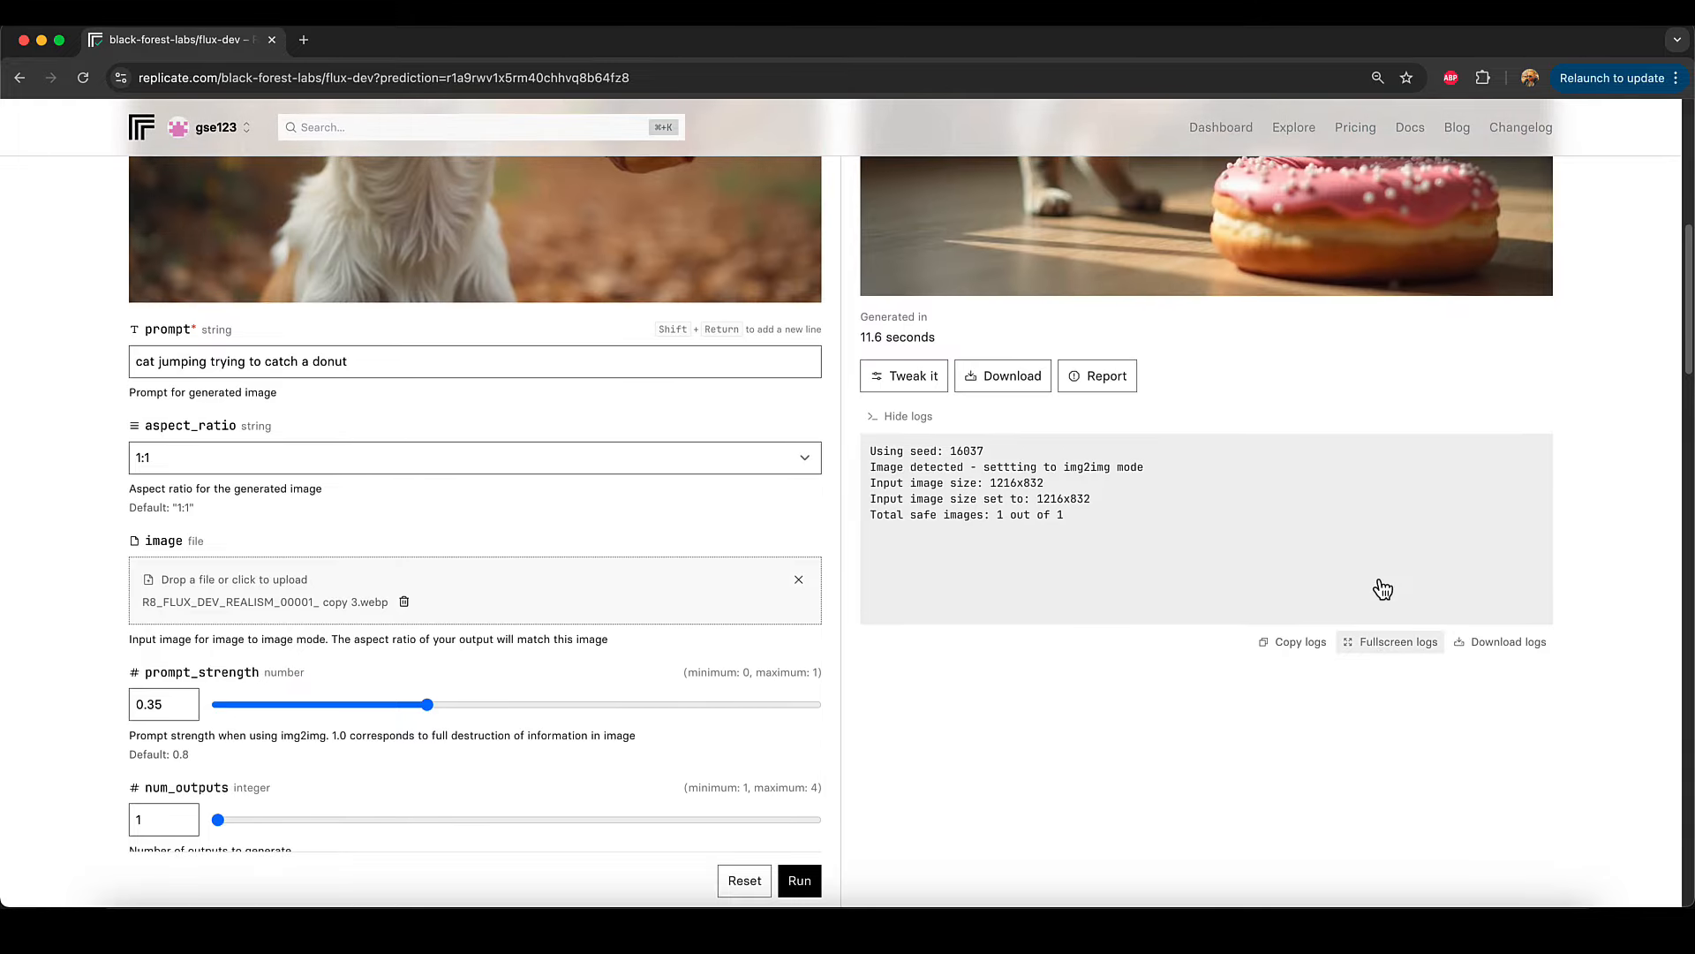
{"action": "left_click", "coordinate": [800, 878]}
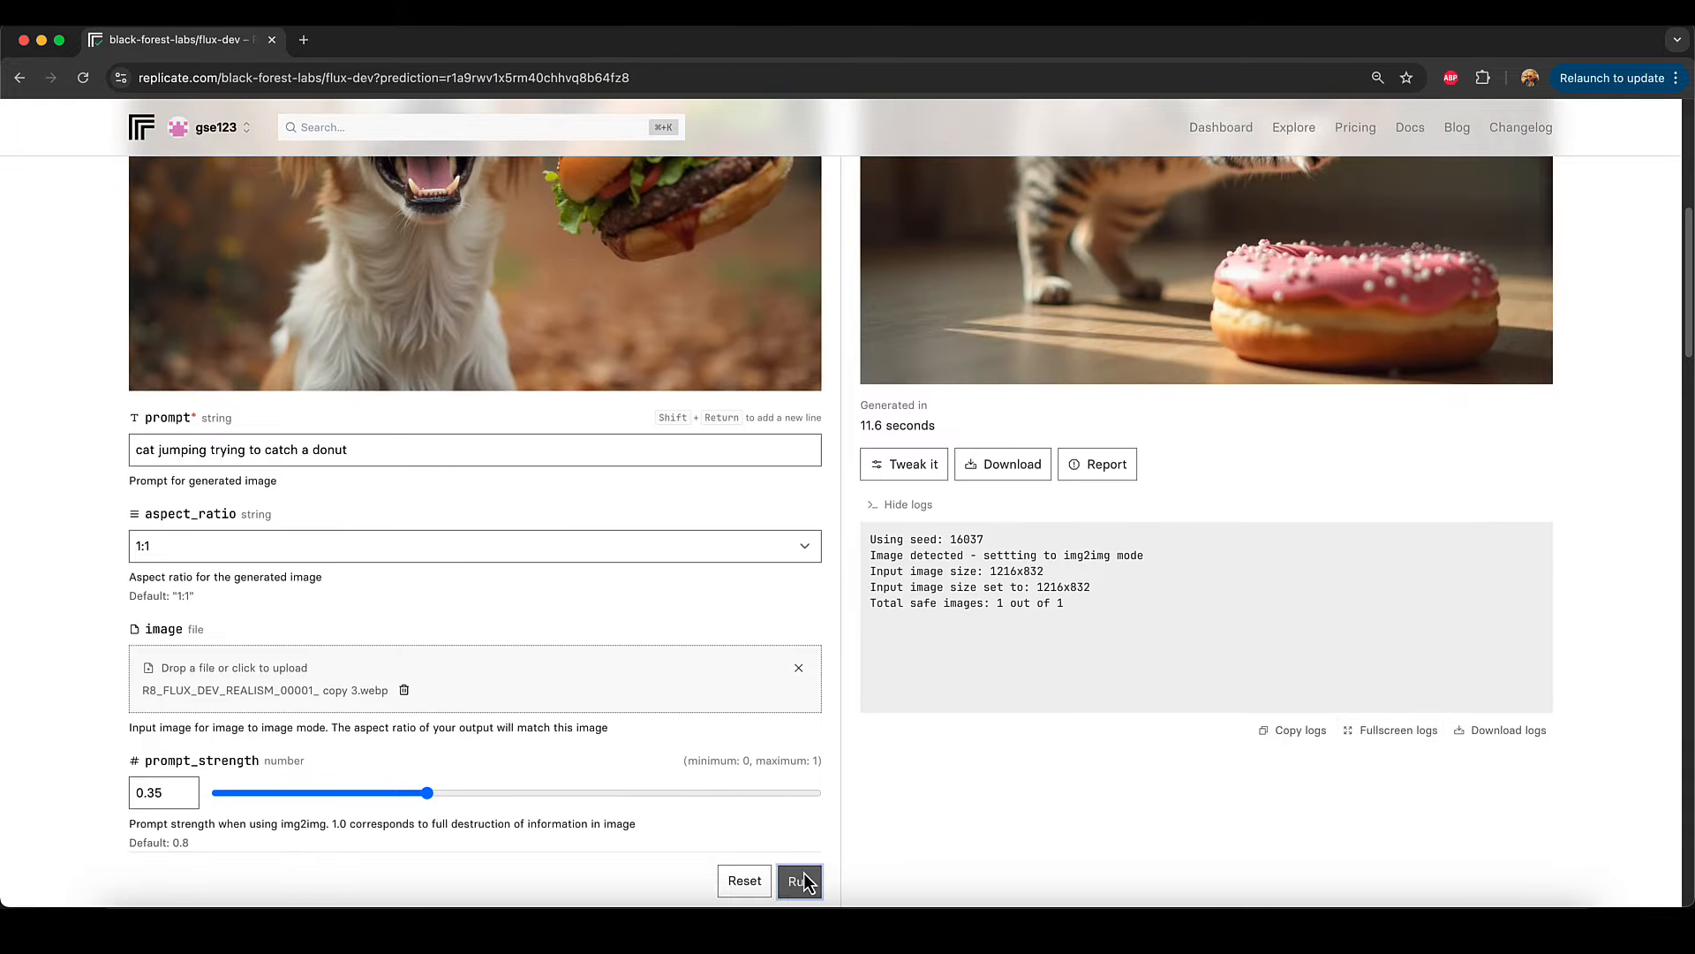
{"action": "scroll", "coordinate": [1088, 715], "scroll_direction": "up", "scroll_amount": 1}
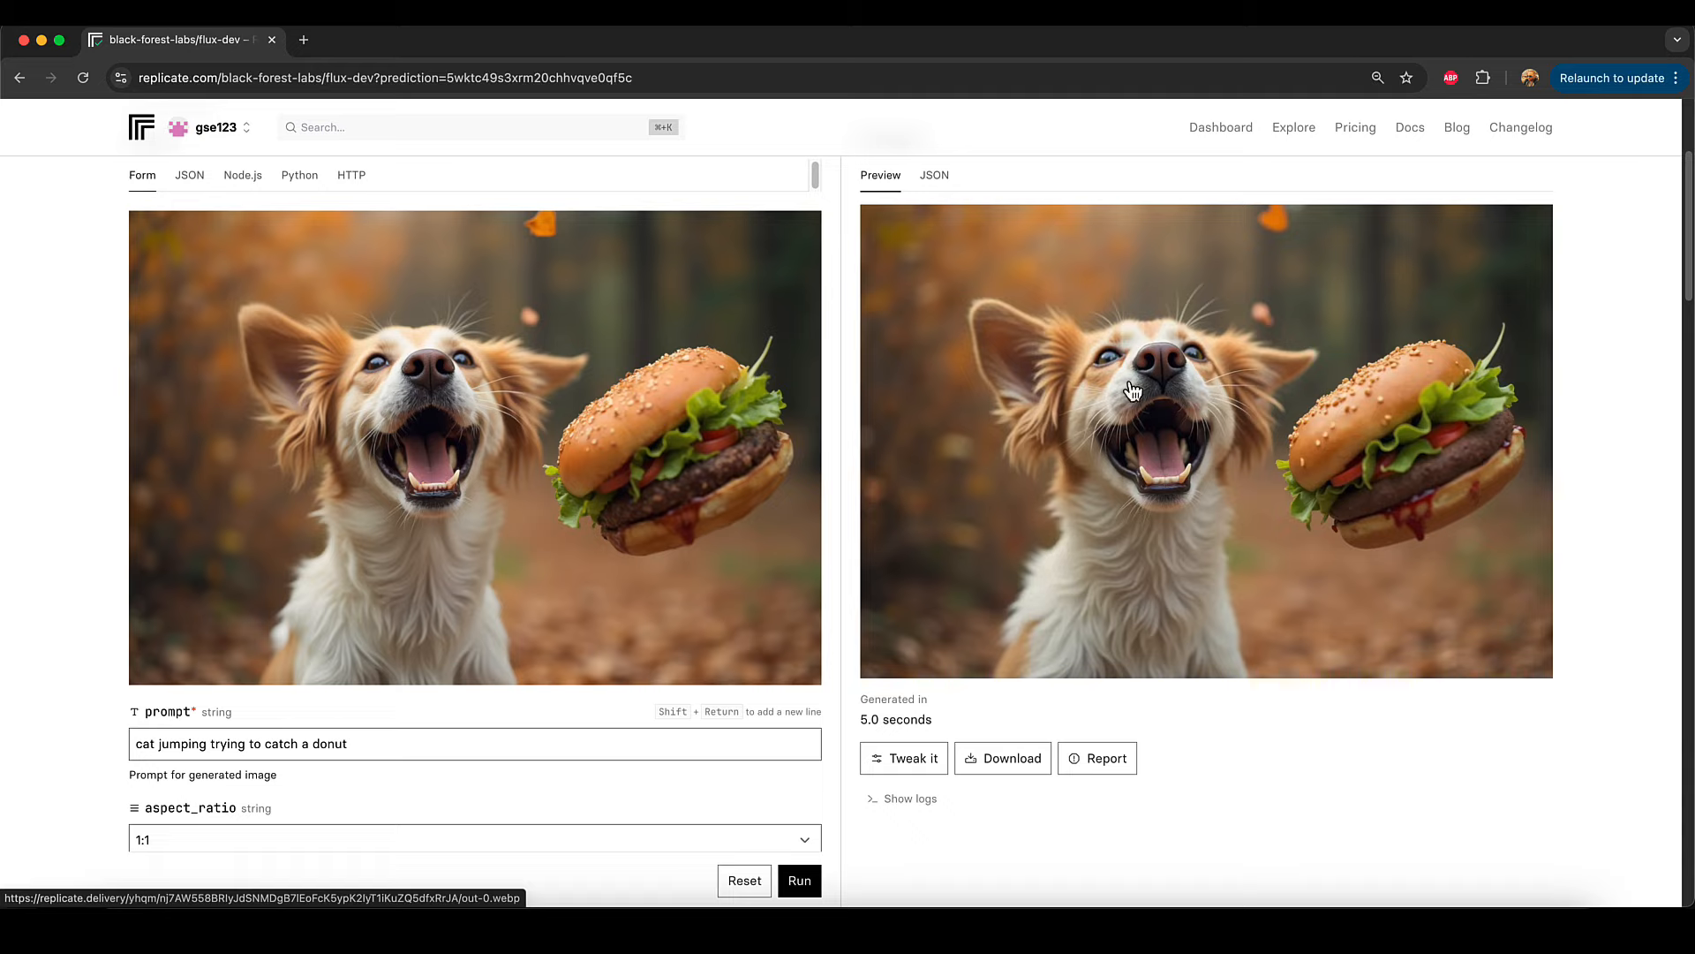
Step: Set the prompt strength to 0.53 and start another image generation
{"action": "scroll", "coordinate": [749, 482], "scroll_direction": "down", "scroll_amount": 7}
{"action": "left_click_drag", "start_coordinate": [750, 487], "coordinate": [536, 503]}
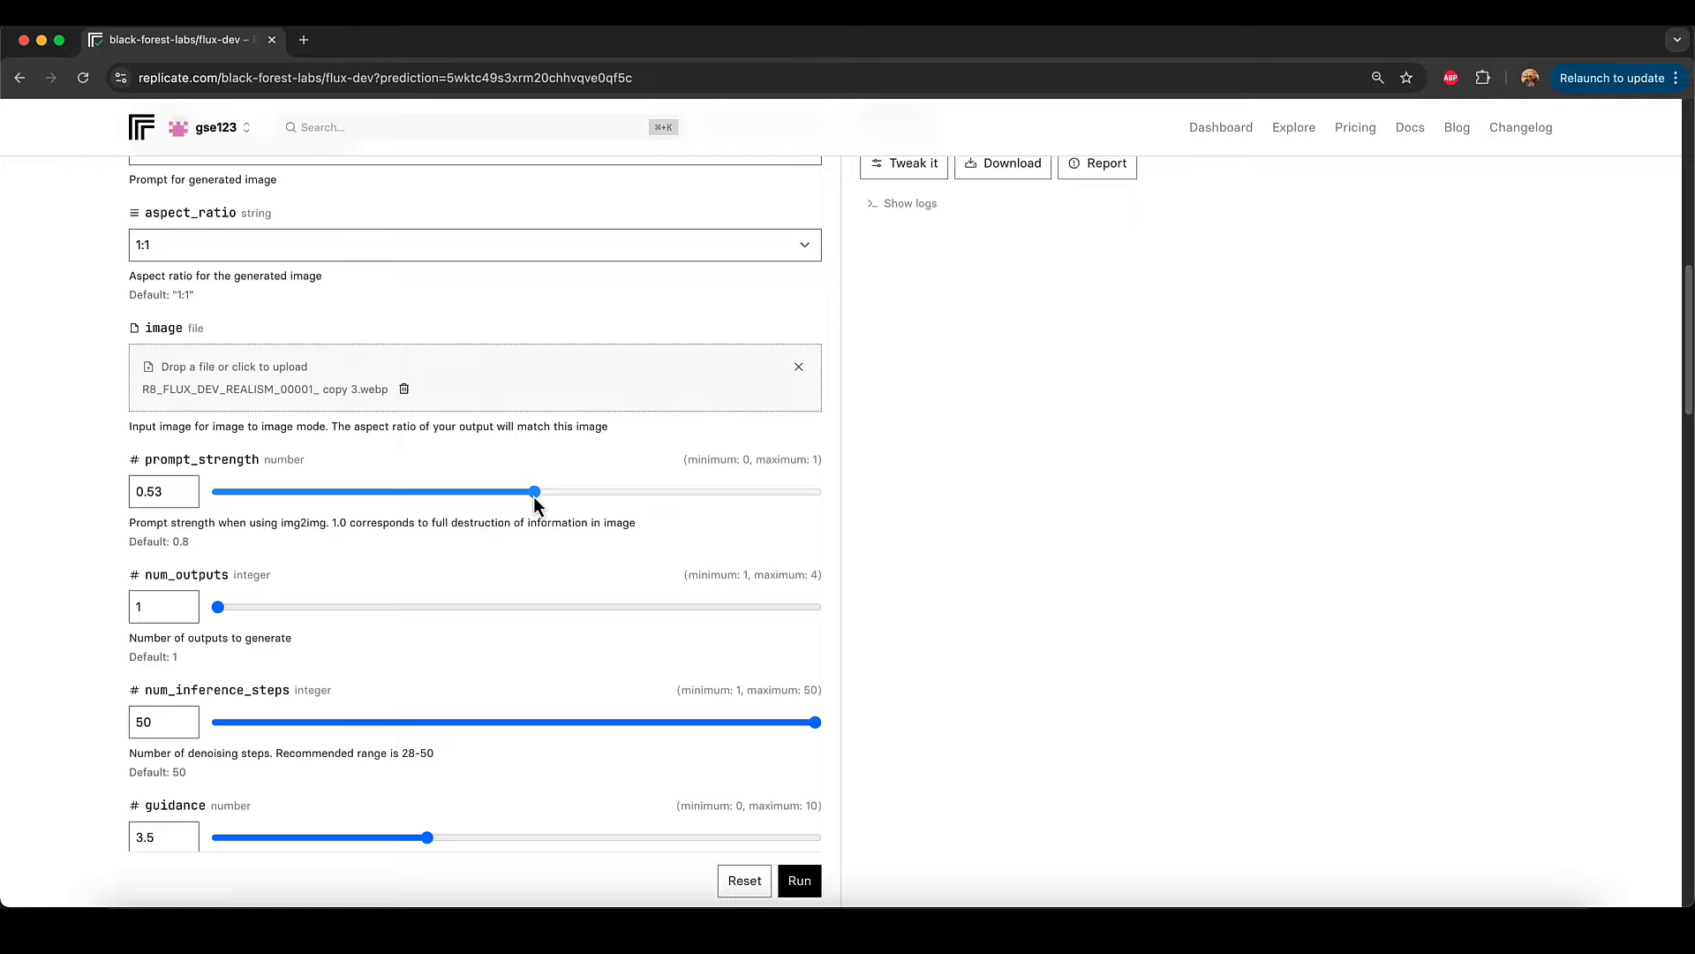
{"action": "left_click", "coordinate": [800, 880]}
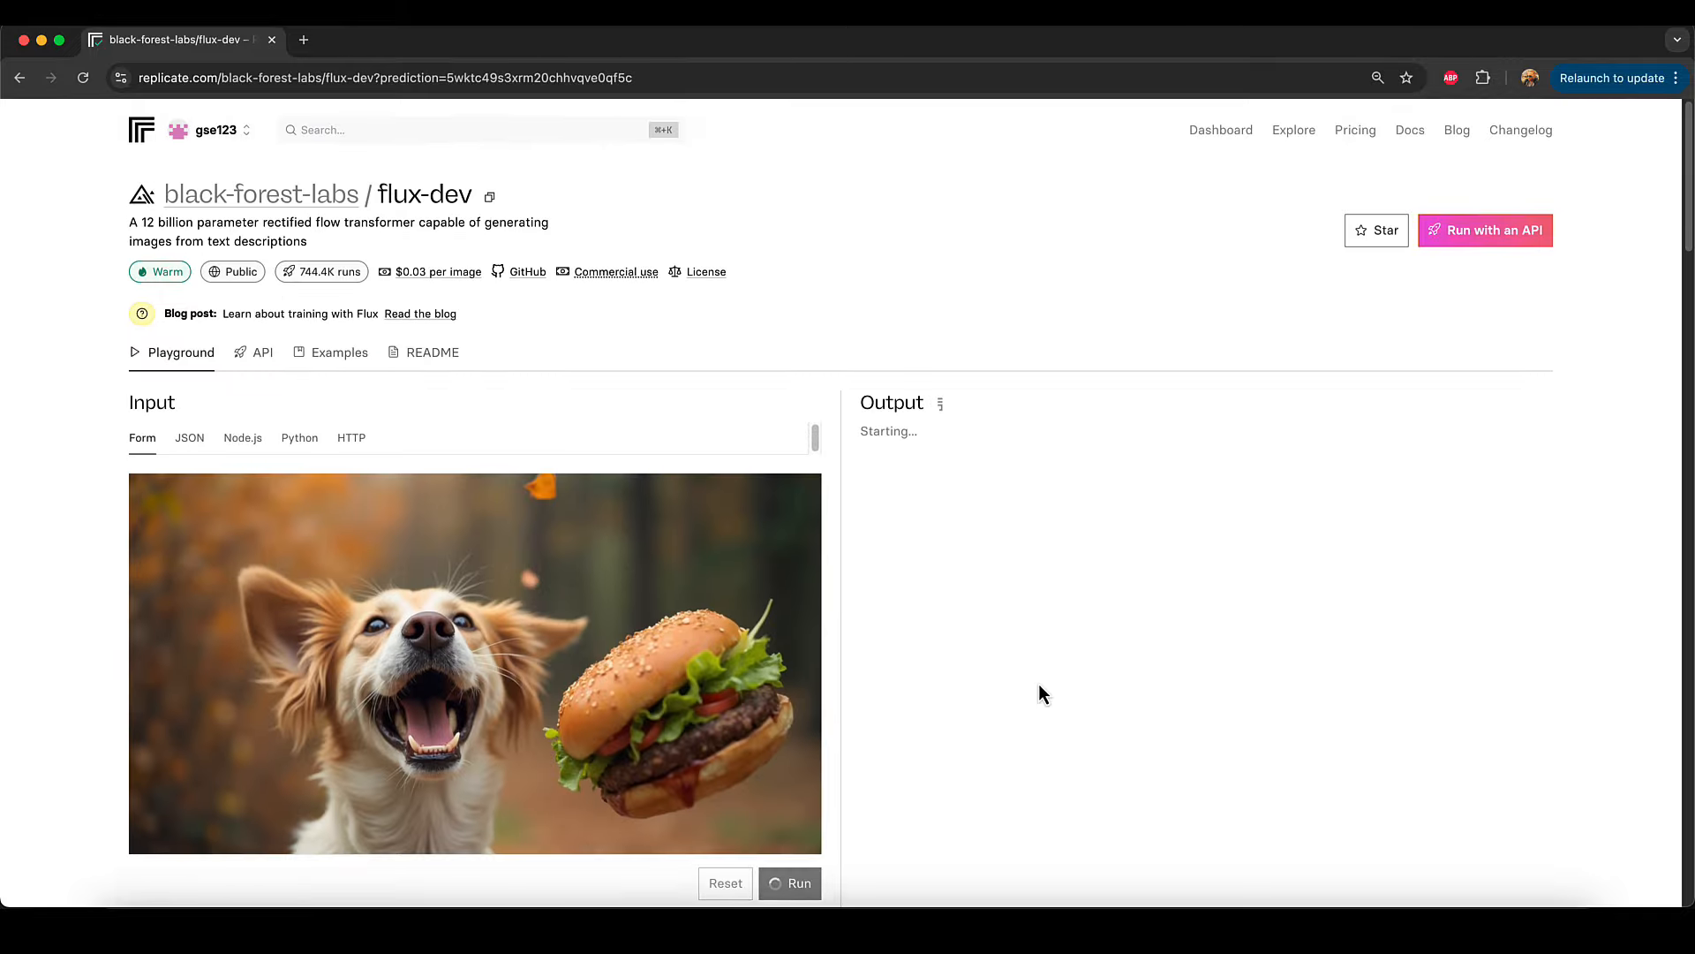